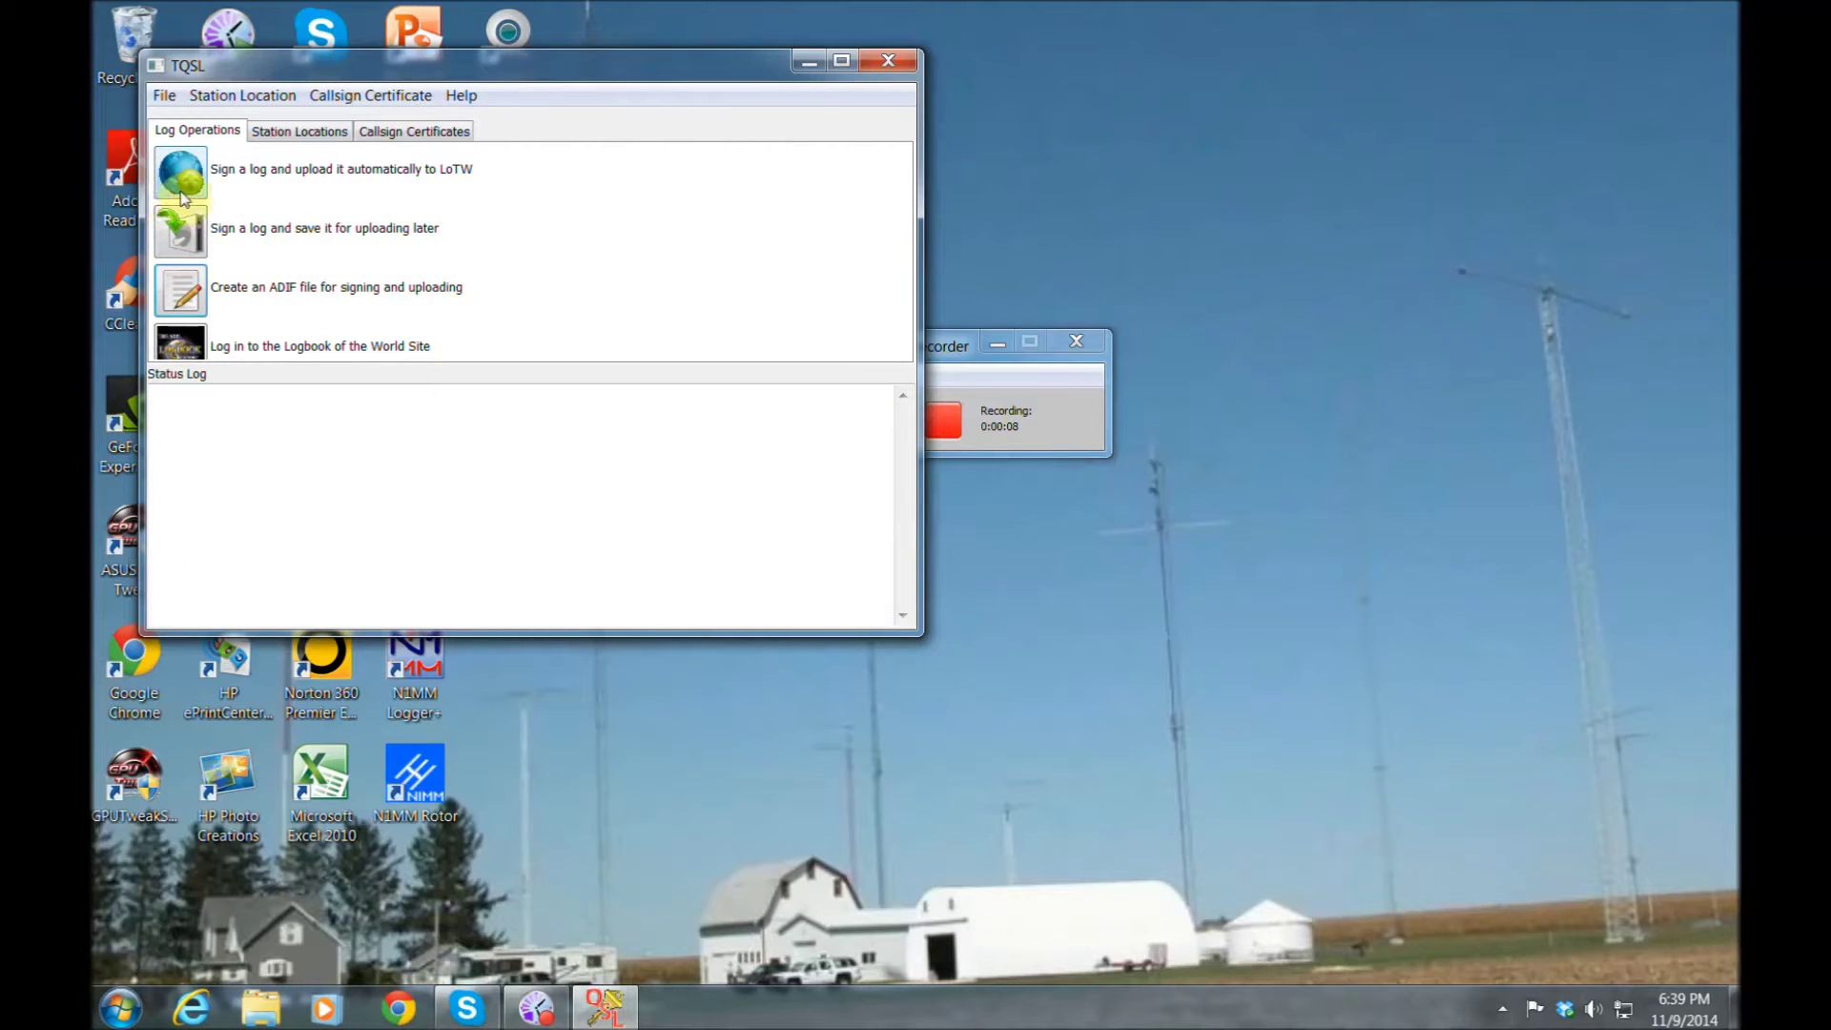
- Pick ft4ta.adi as the log to sign and save for later upload
click(189, 242)
click(498, 331)
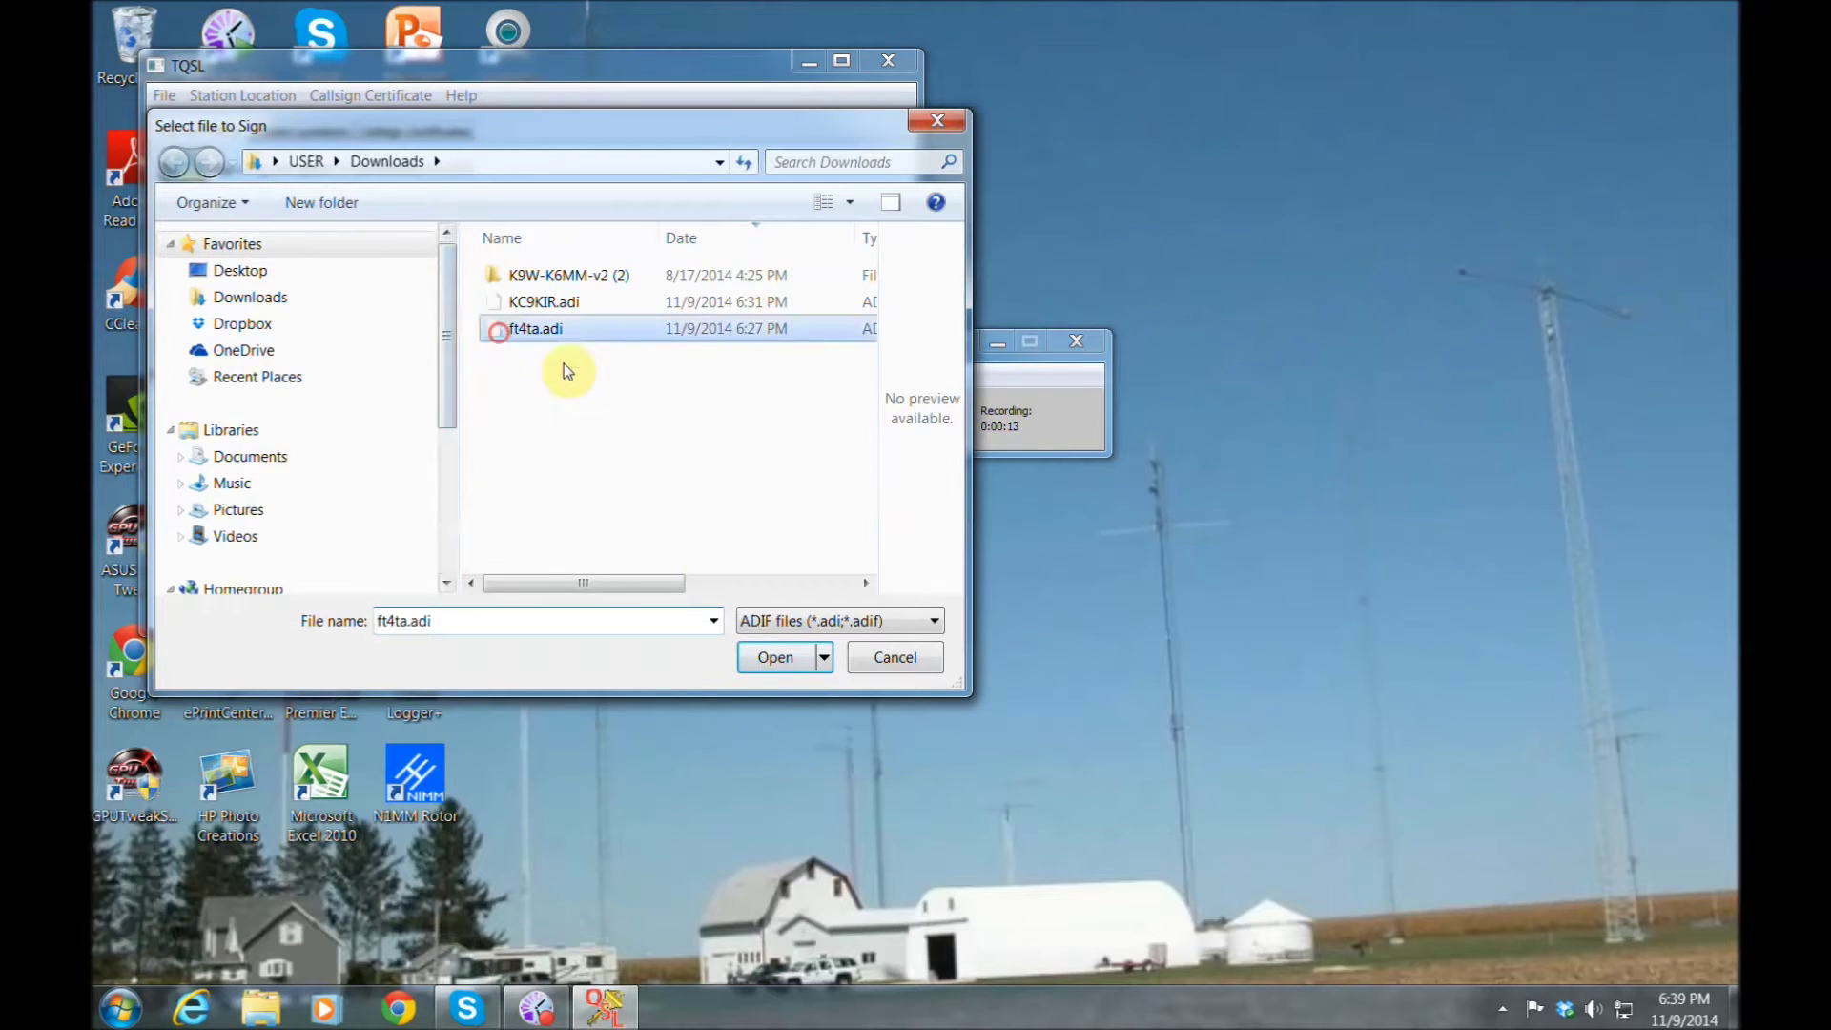
click(775, 658)
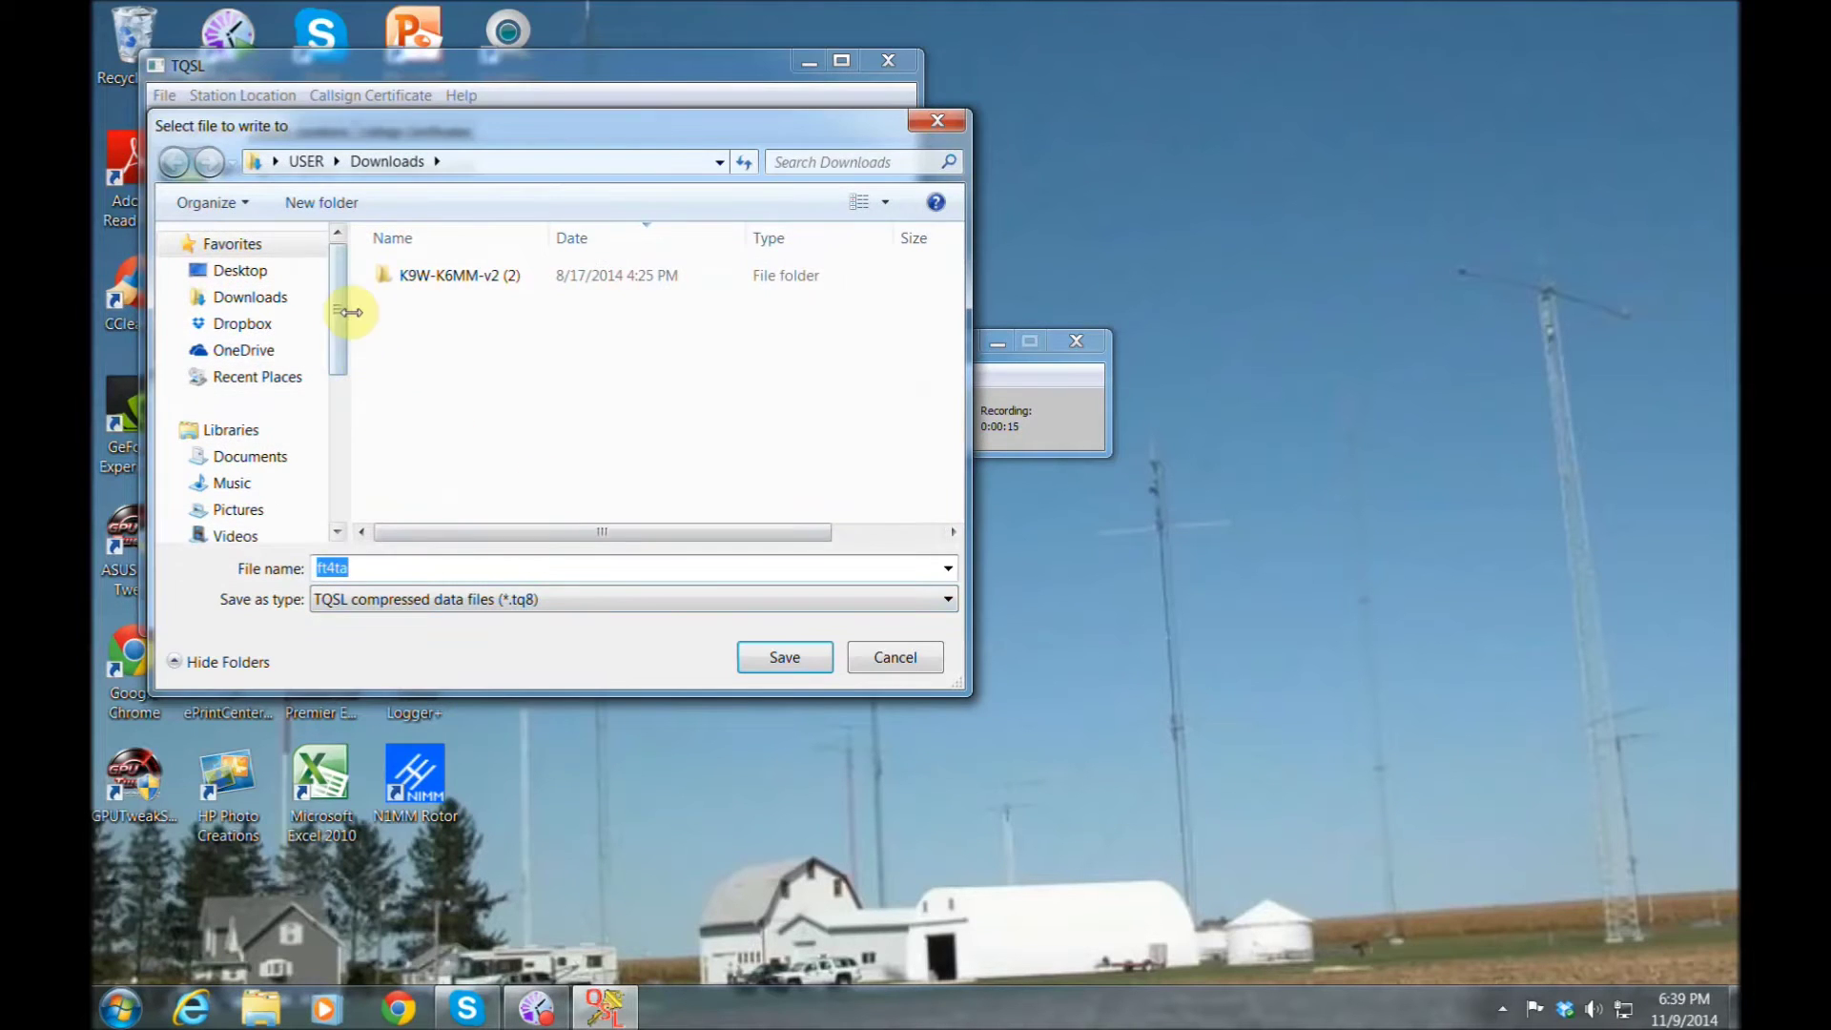
- Save as ft4ta.tq8 and sign from Home QTH with no date range, entering the certificate password
click(783, 656)
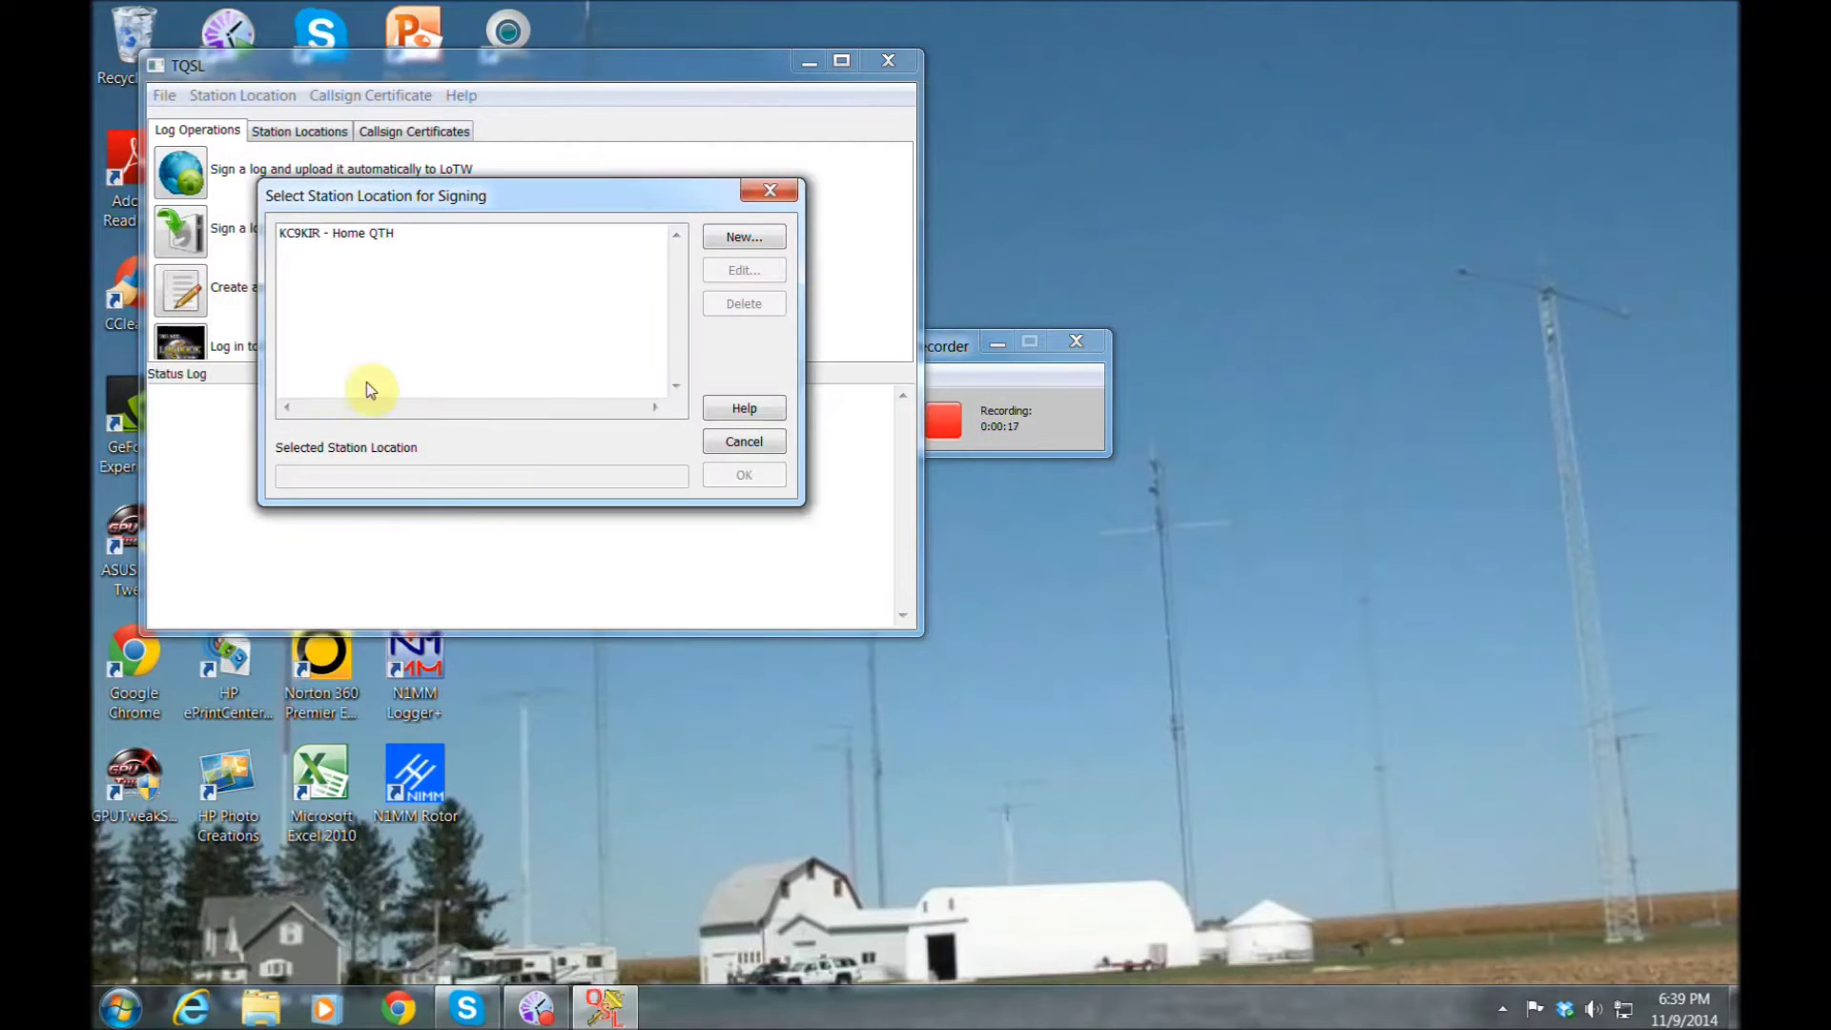
click(351, 235)
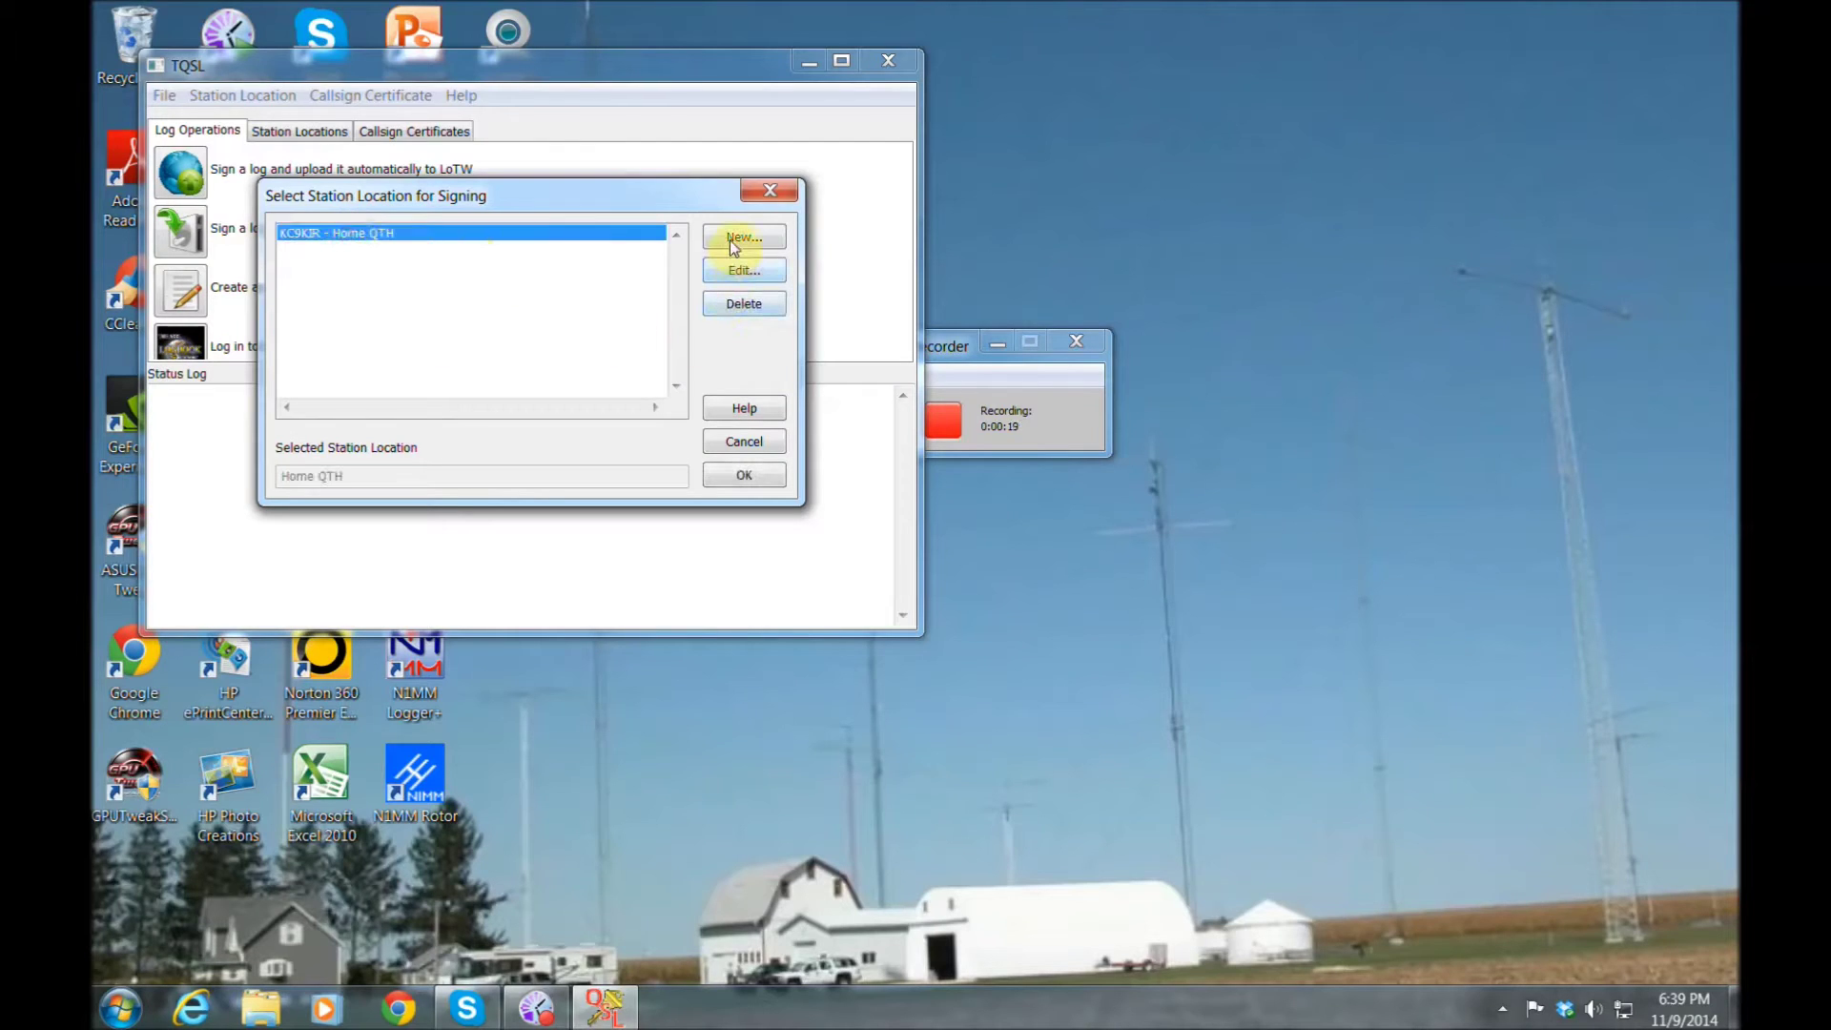
click(741, 477)
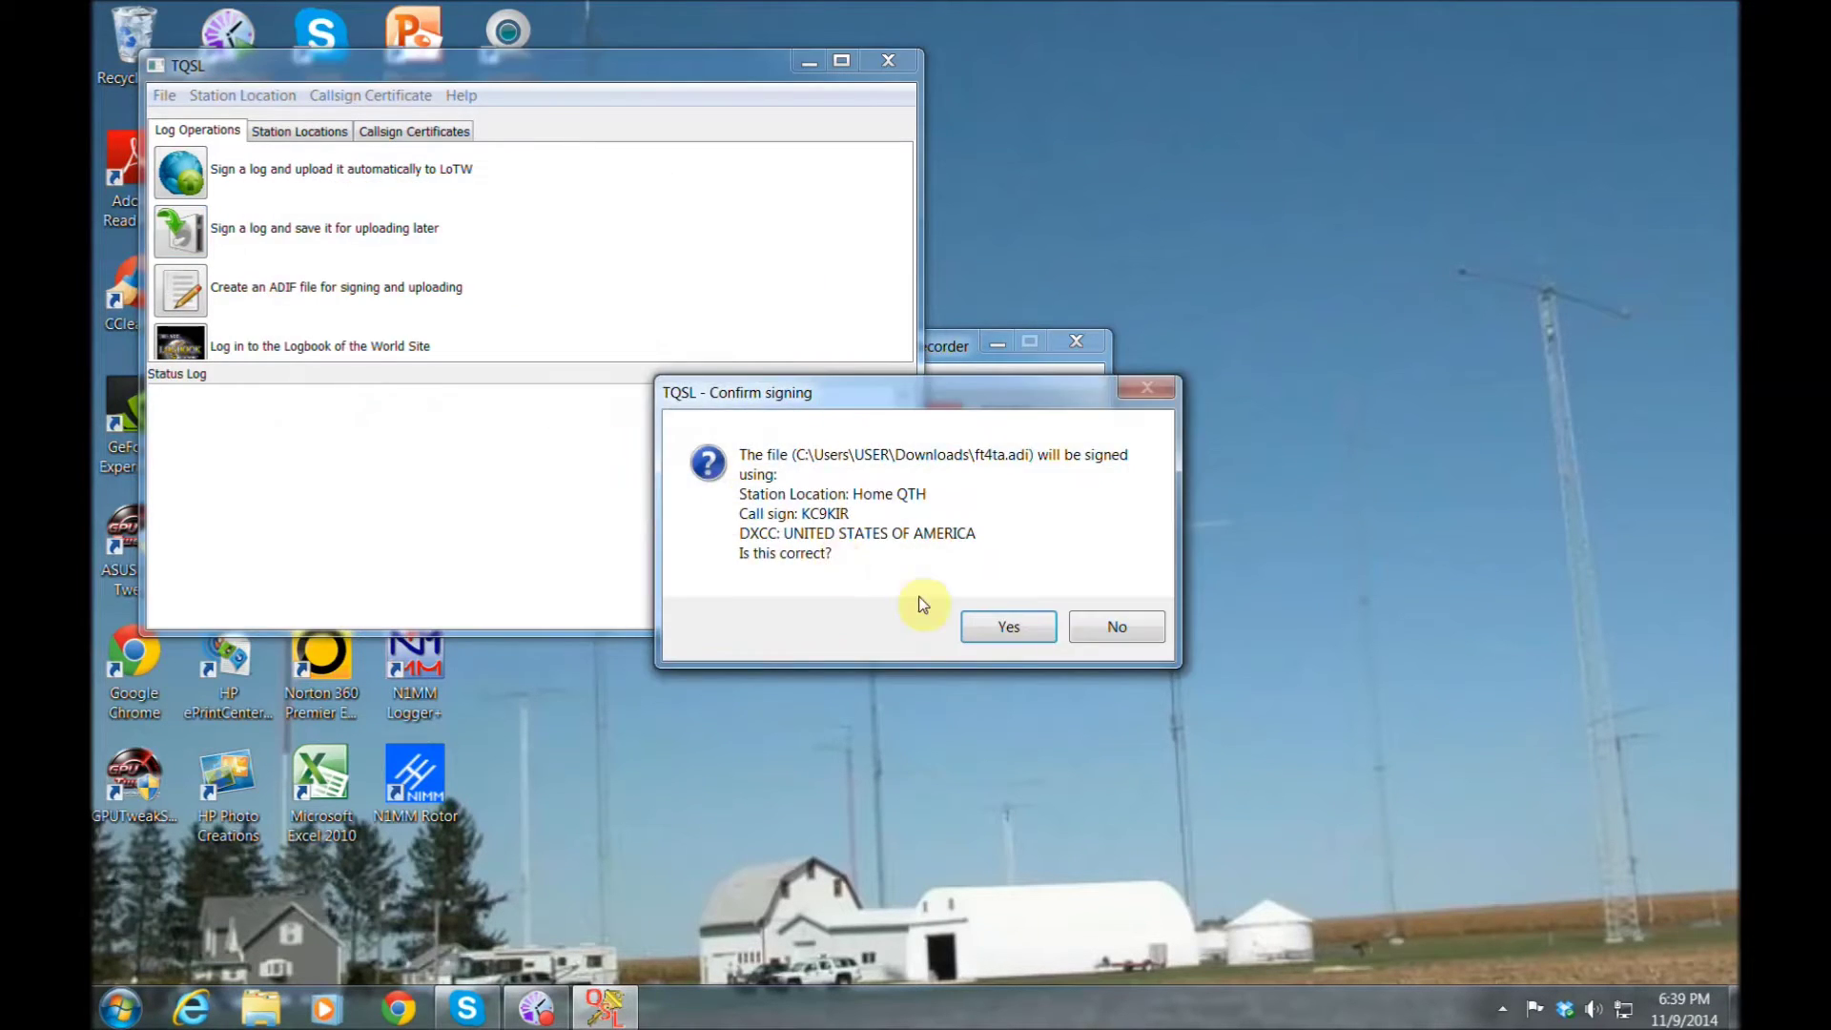
click(992, 626)
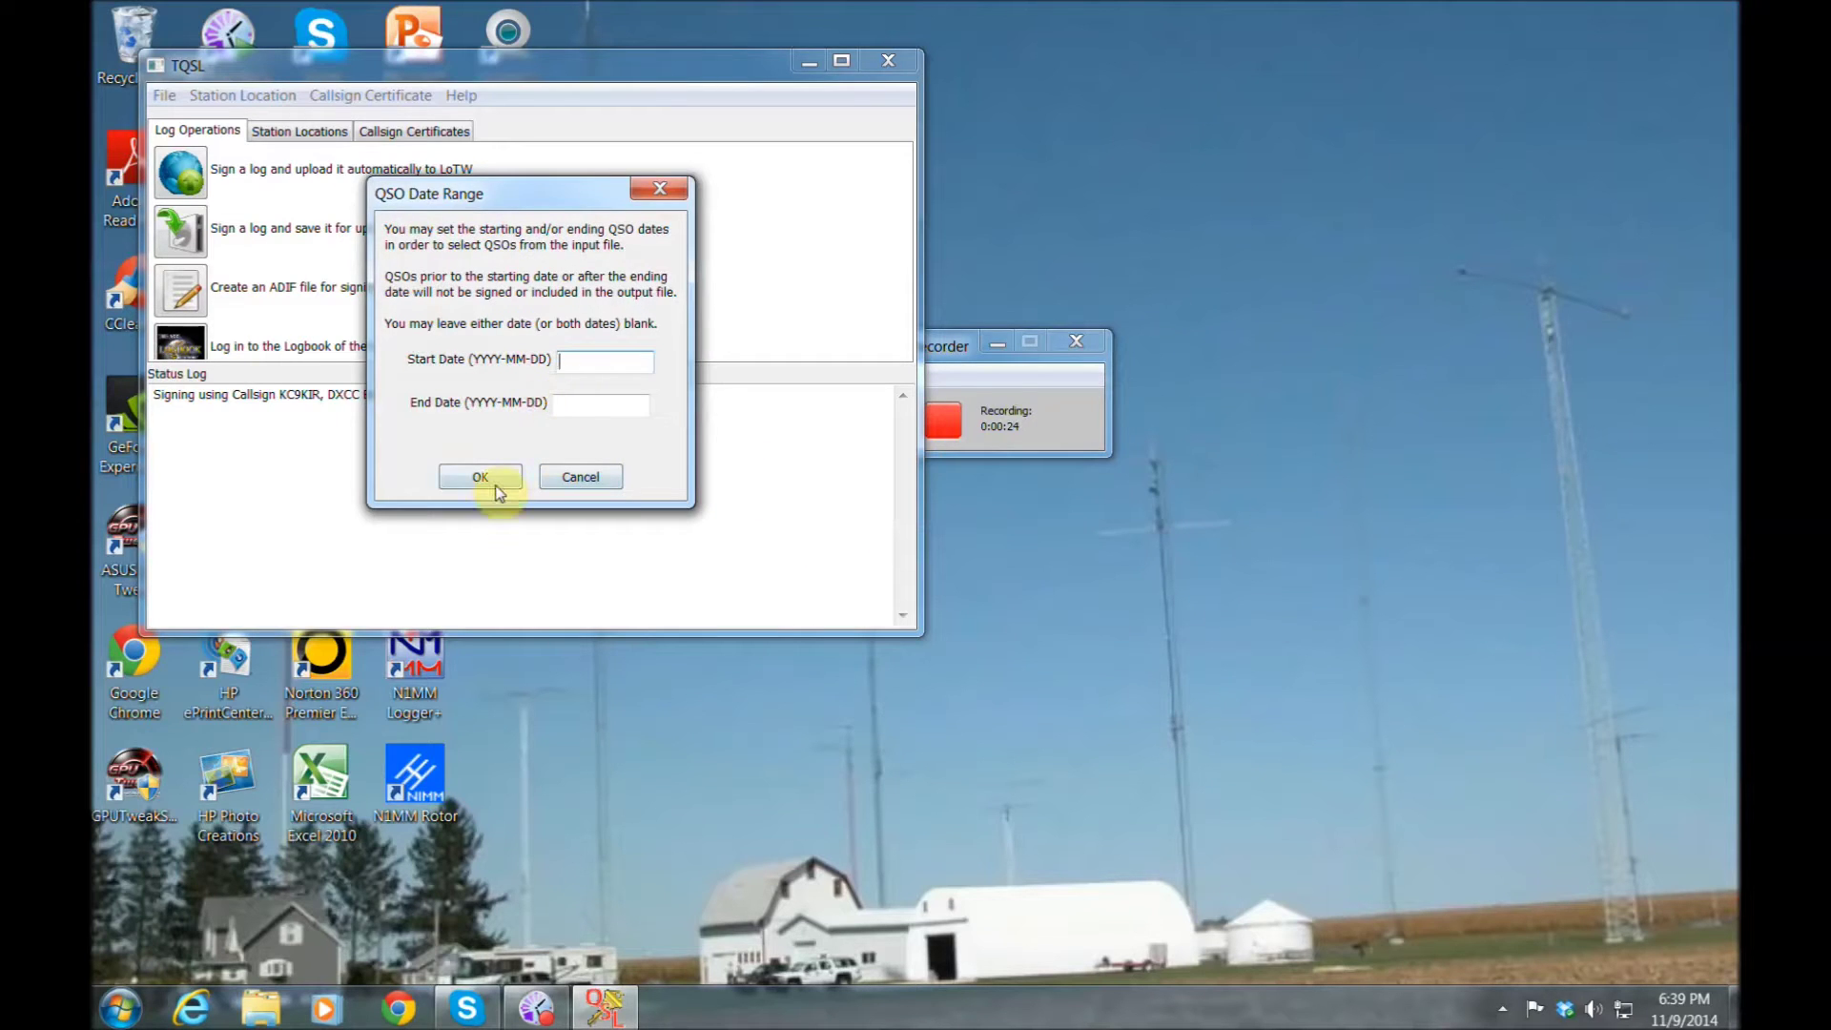
click(482, 475)
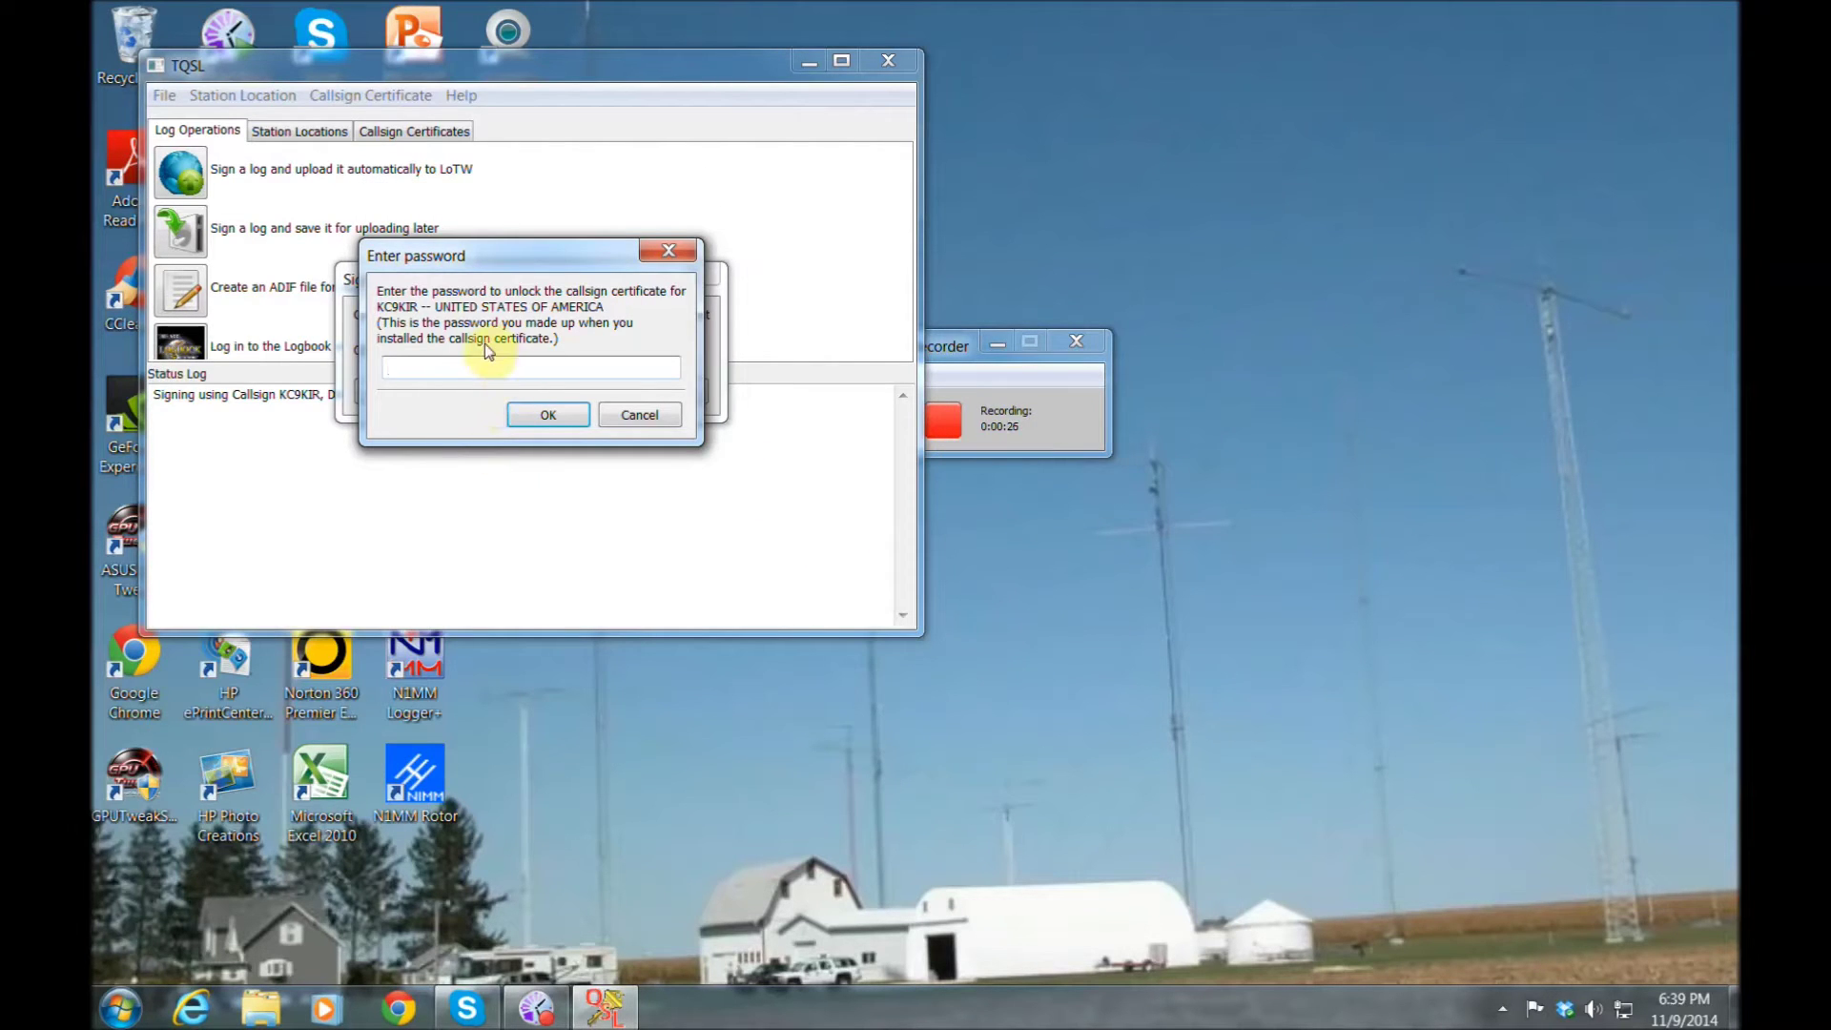
text(••••••••••)
key(Return)
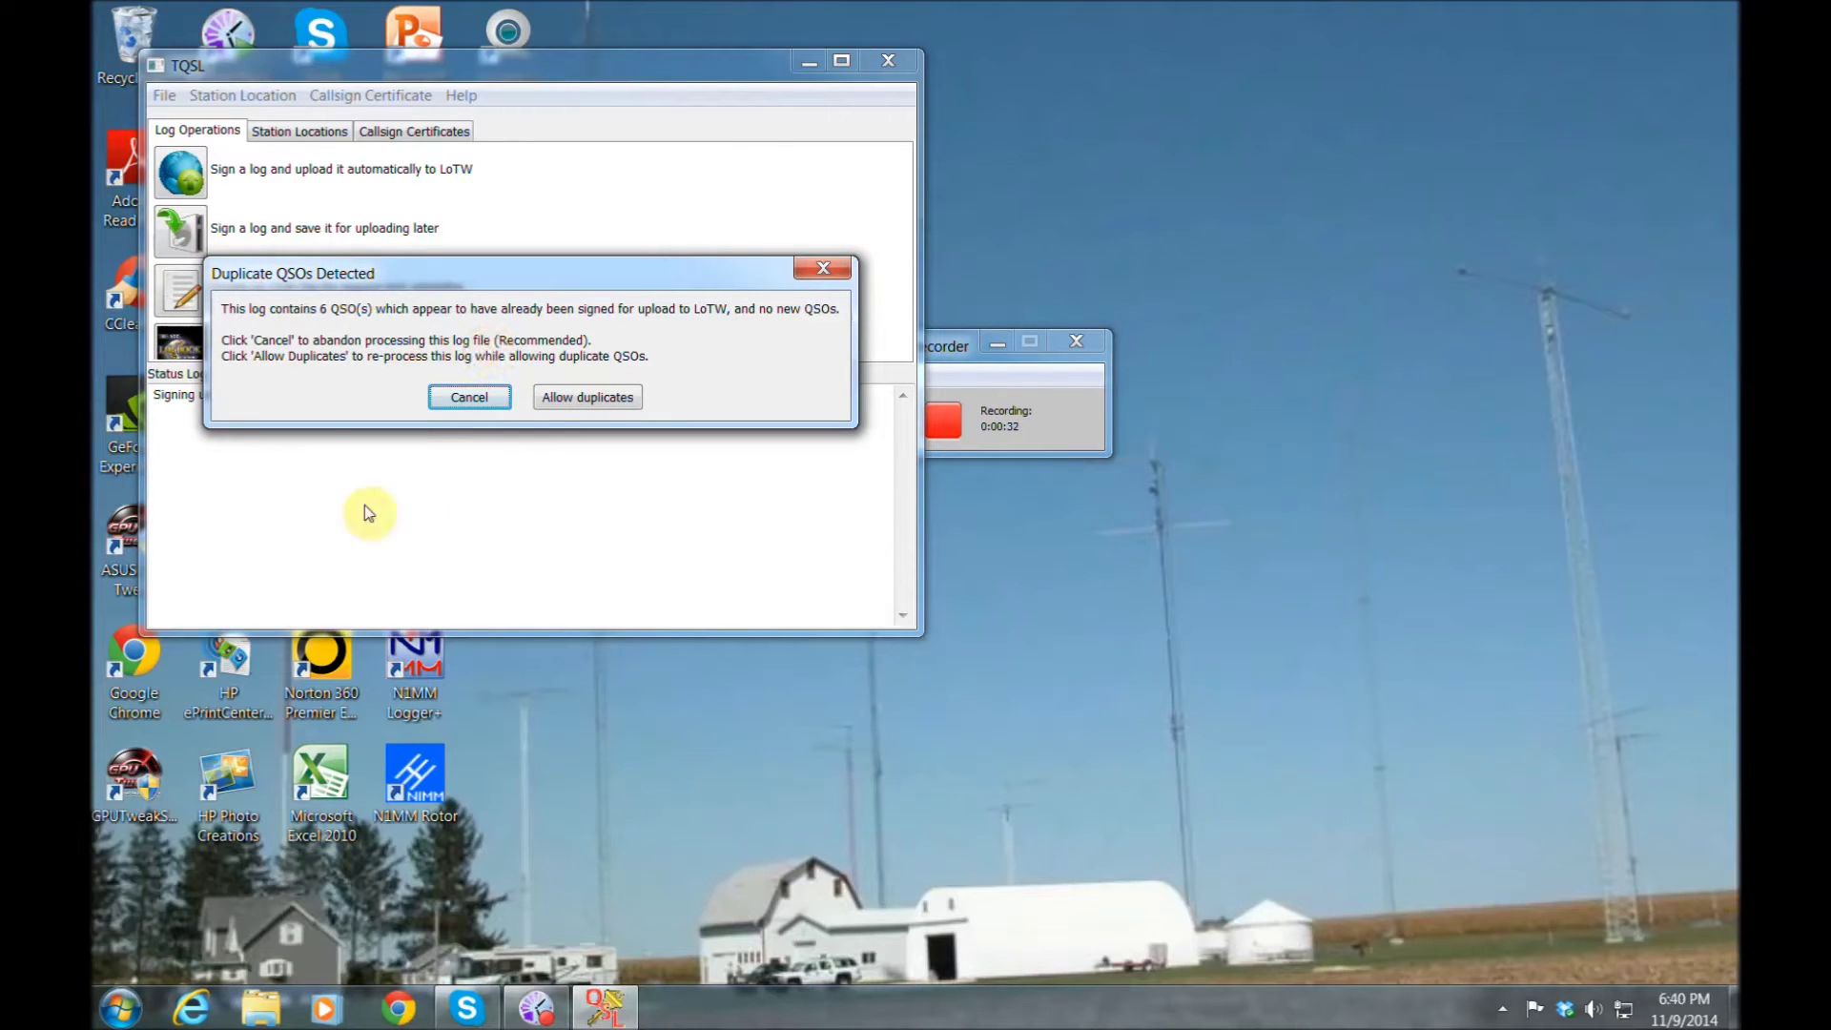
- Allow the six duplicate QSOs and confirm, writing them to ft4ta.tq8
click(562, 405)
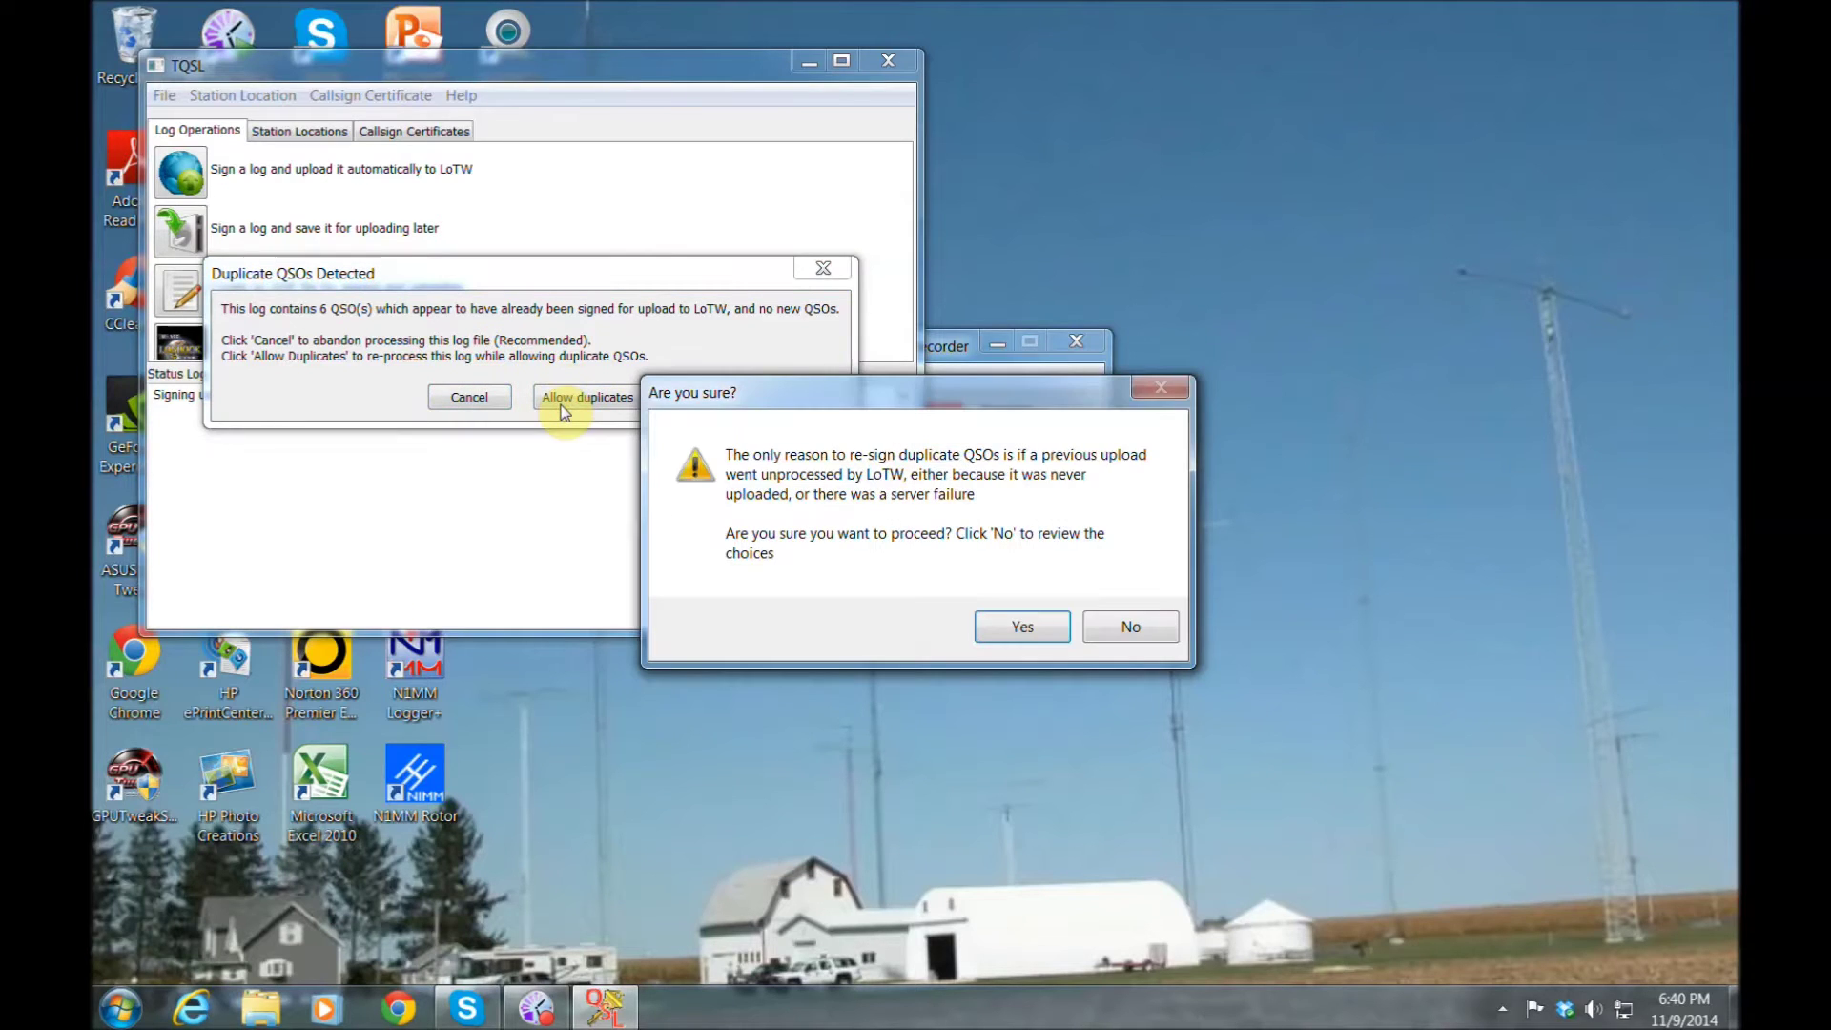
click(1011, 627)
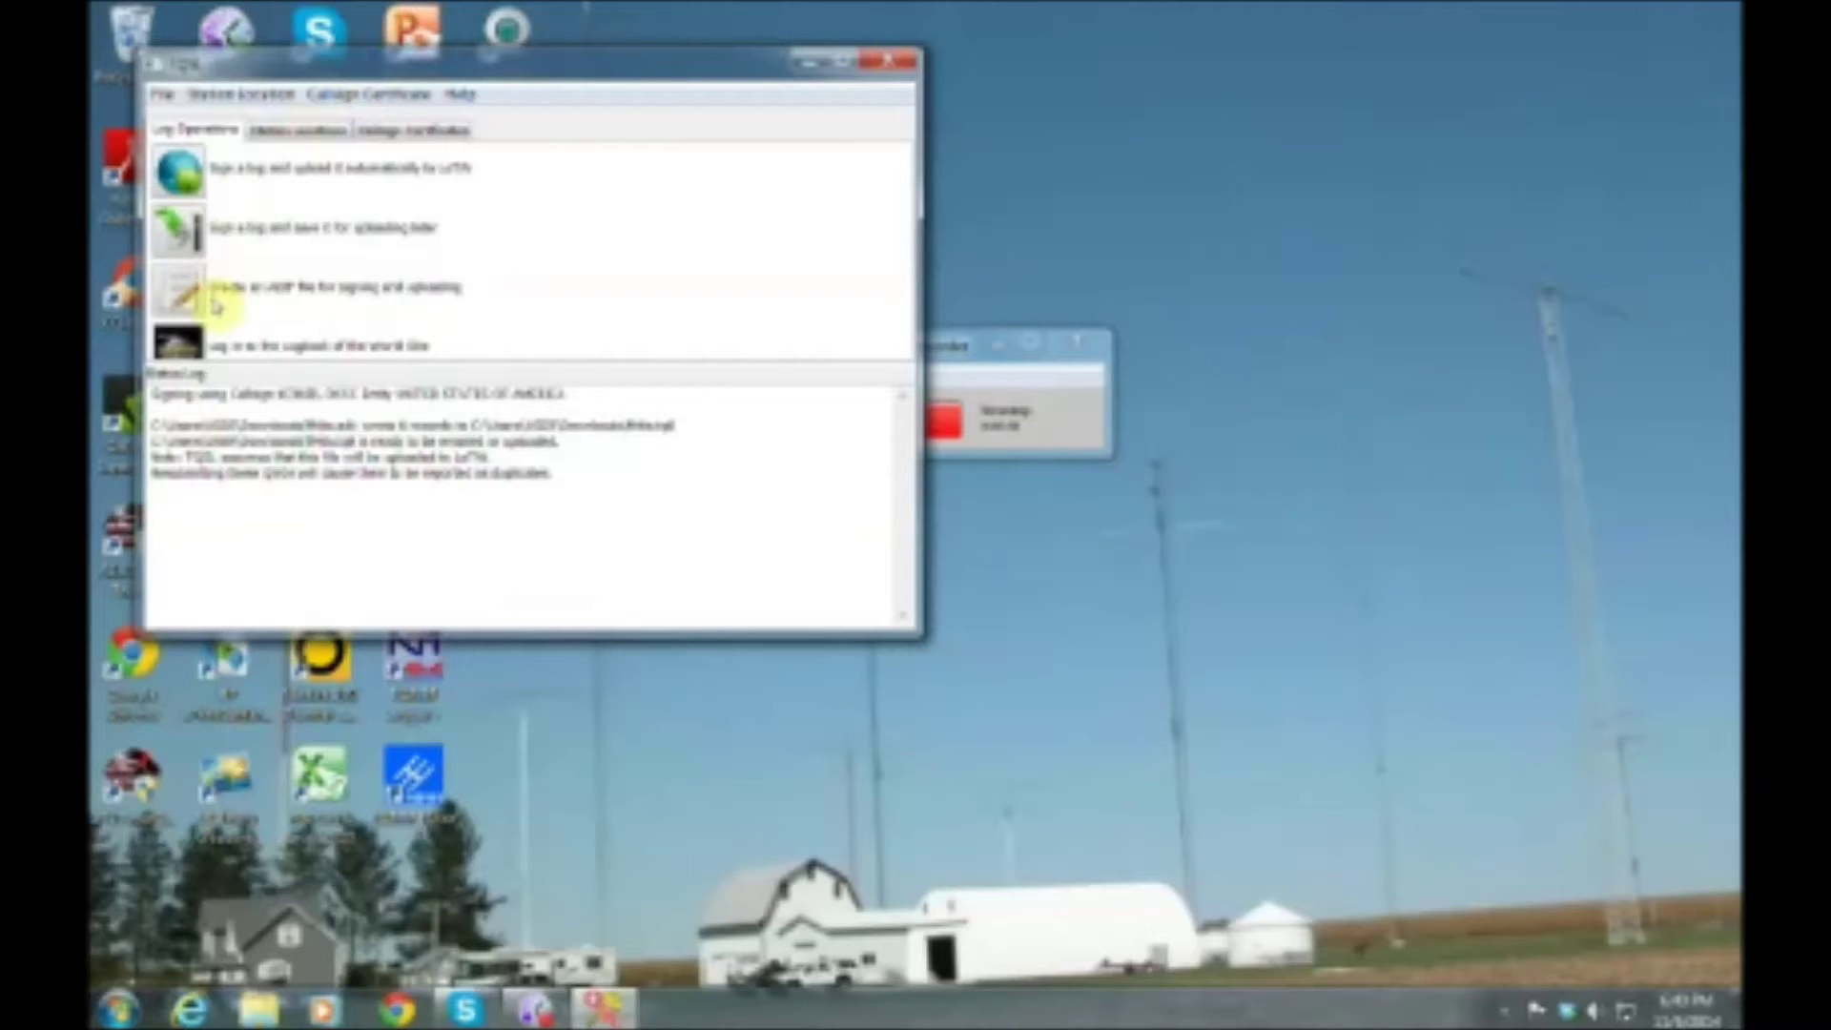
- Start a manual QSO entry dated 2014-11-08 at 23:11 UTC
click(181, 288)
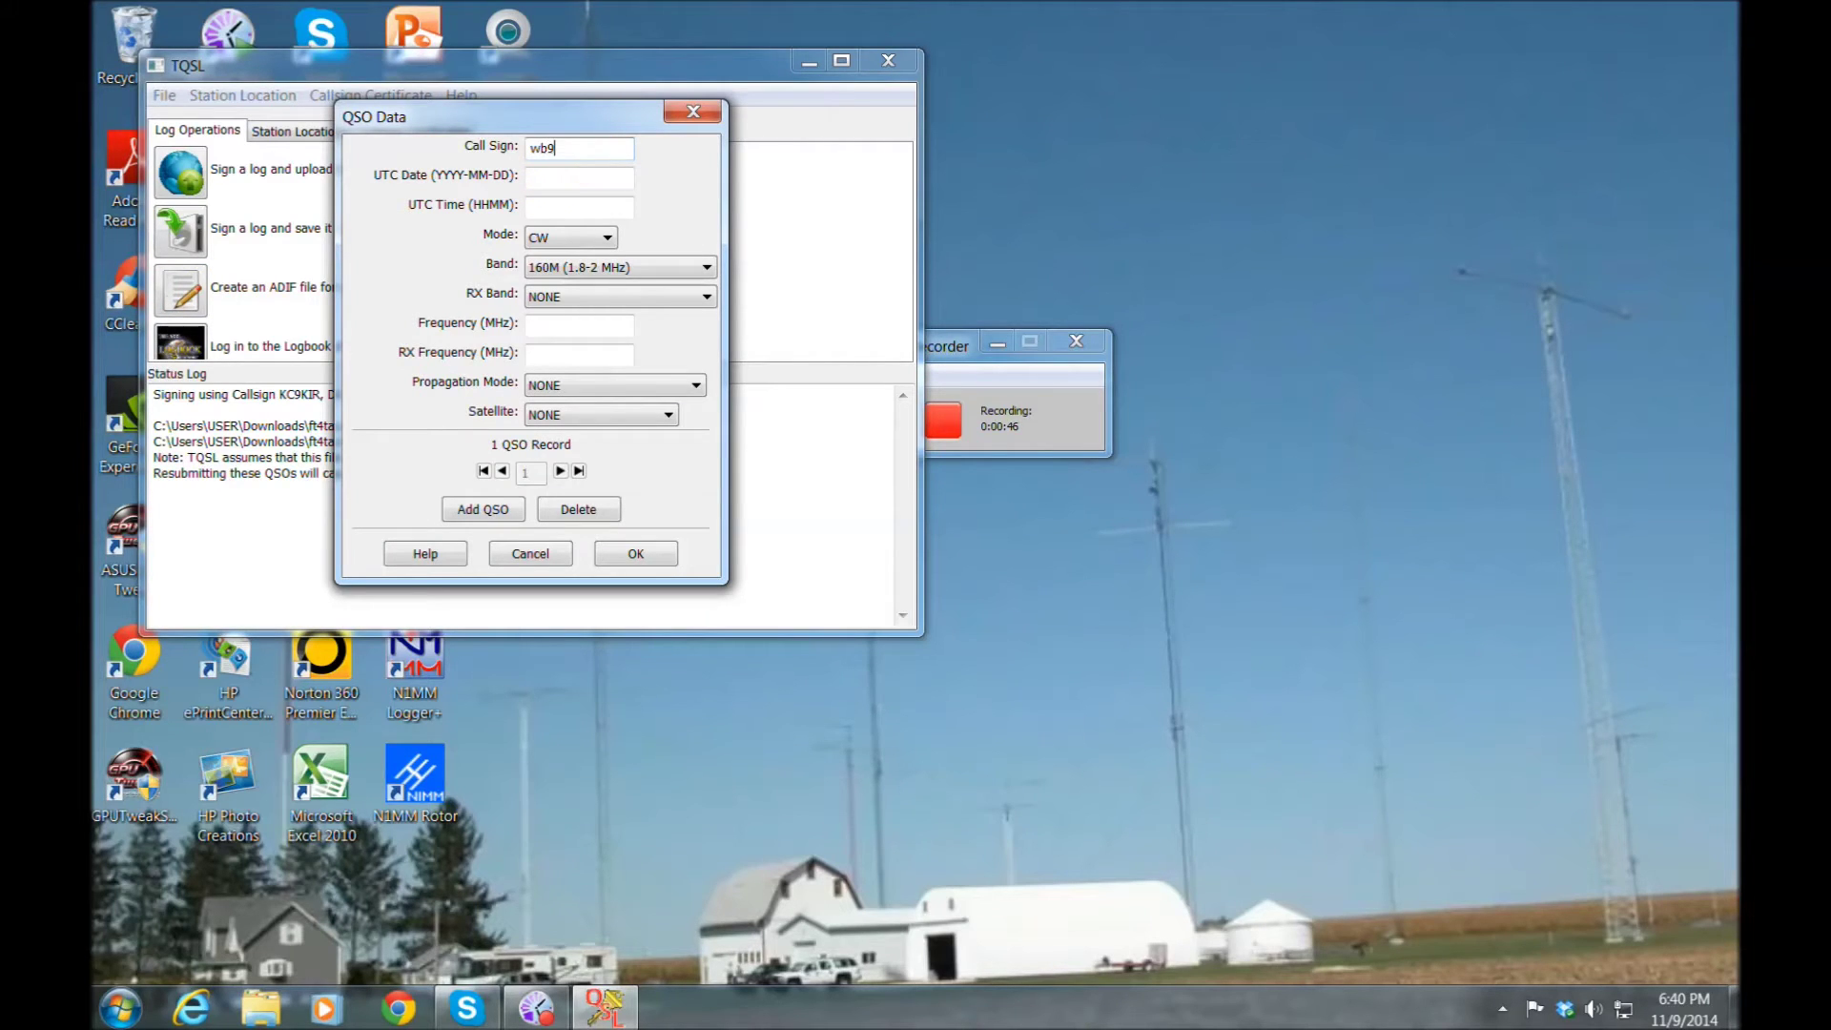
click(579, 177)
text(2014-11-08)
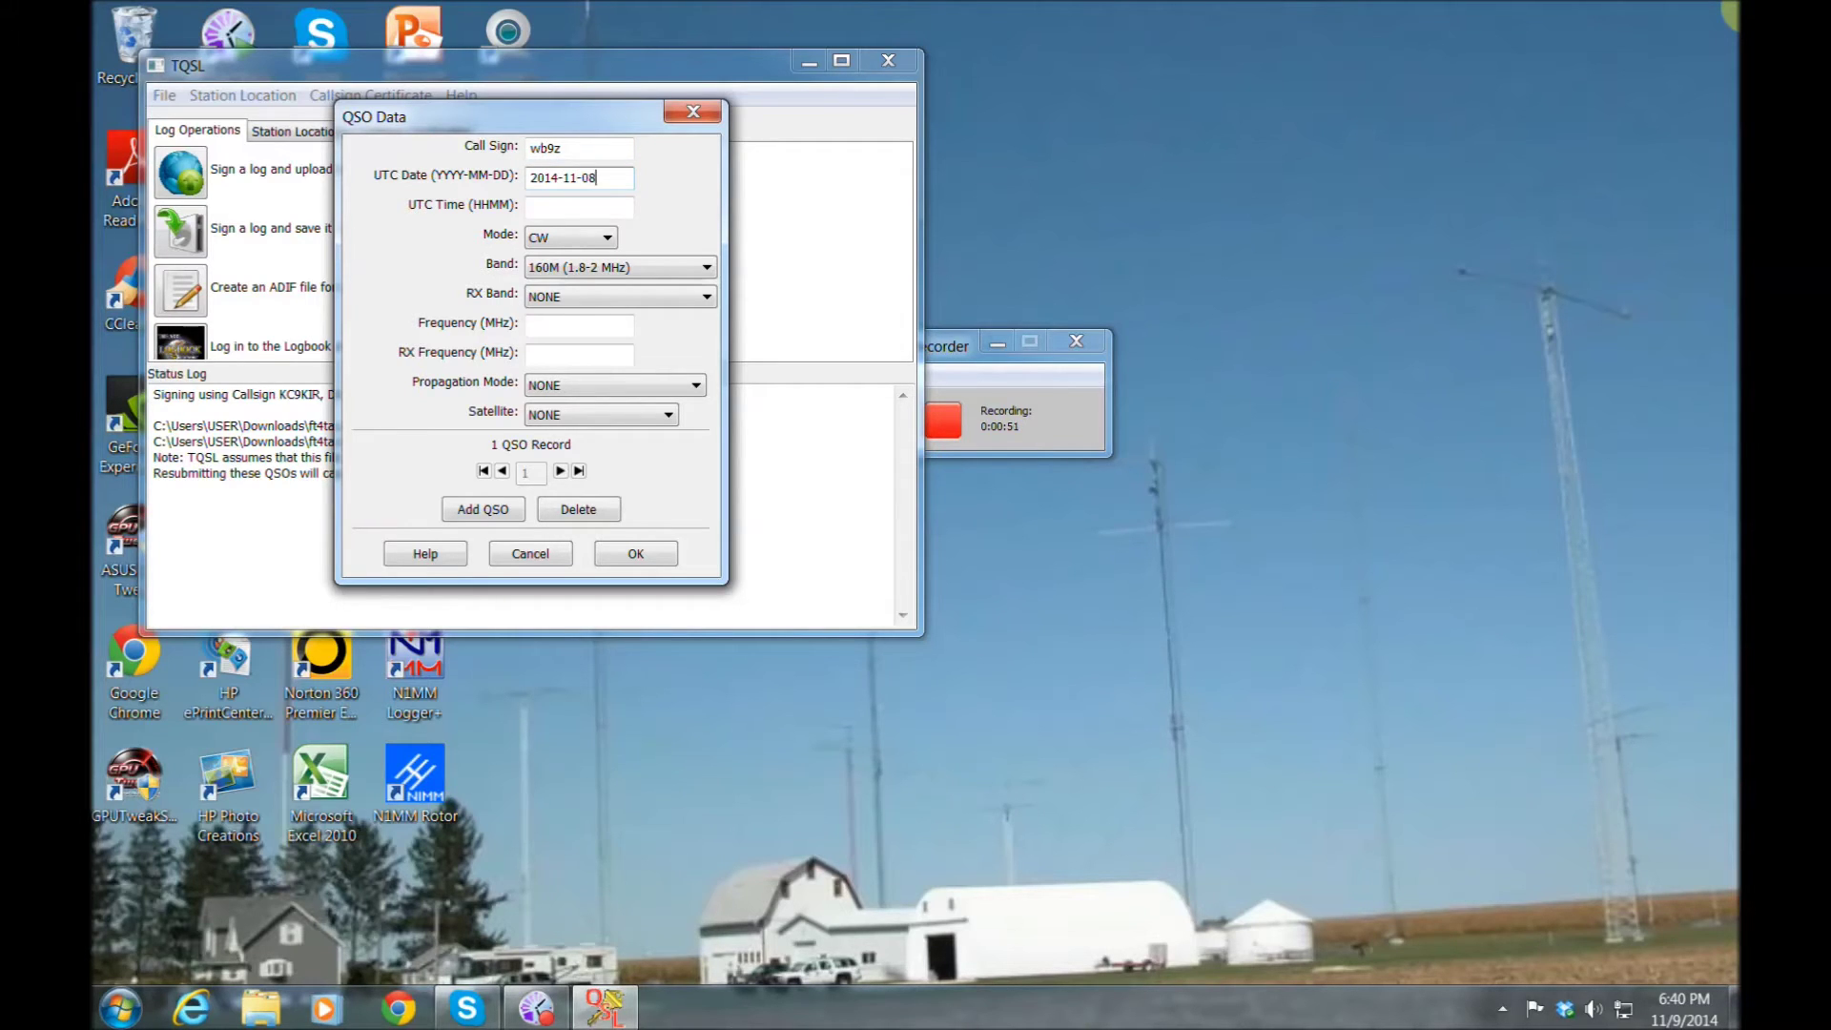
click(579, 207)
text(23:11)
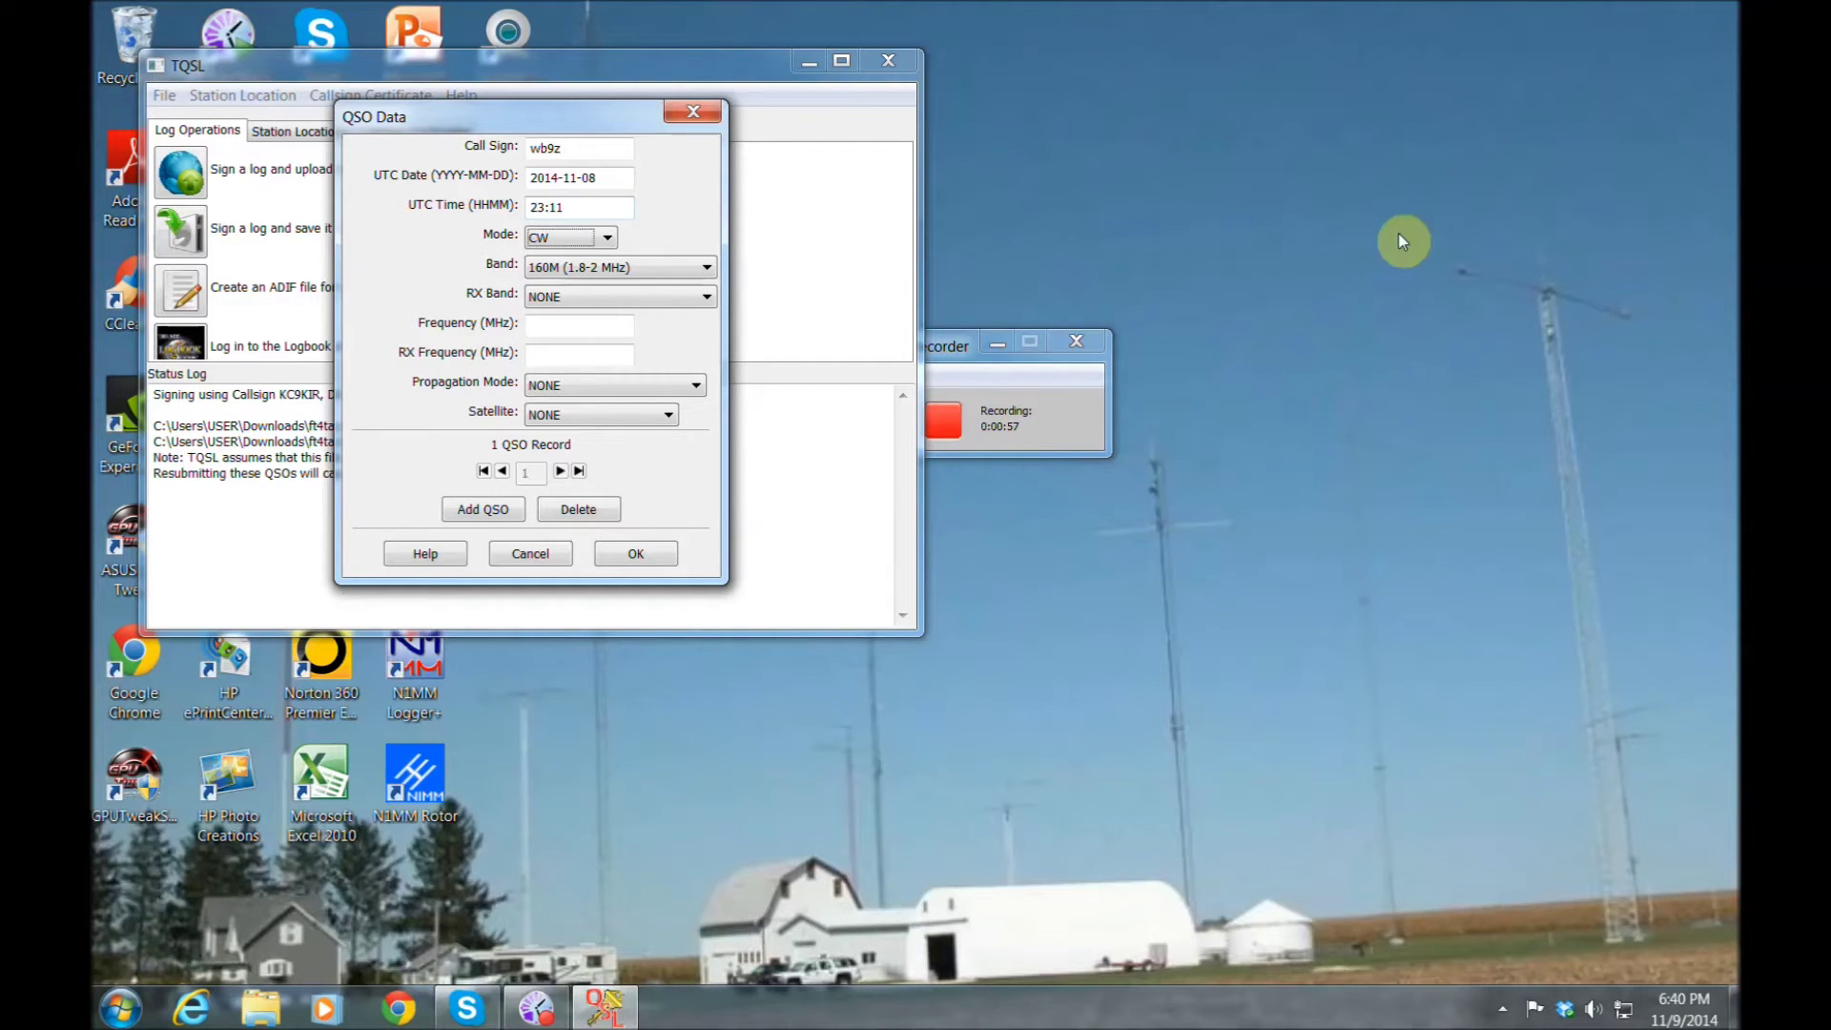
- Set mode SSB, band and receive band 10M, and frequency 28.400 MHz
click(607, 237)
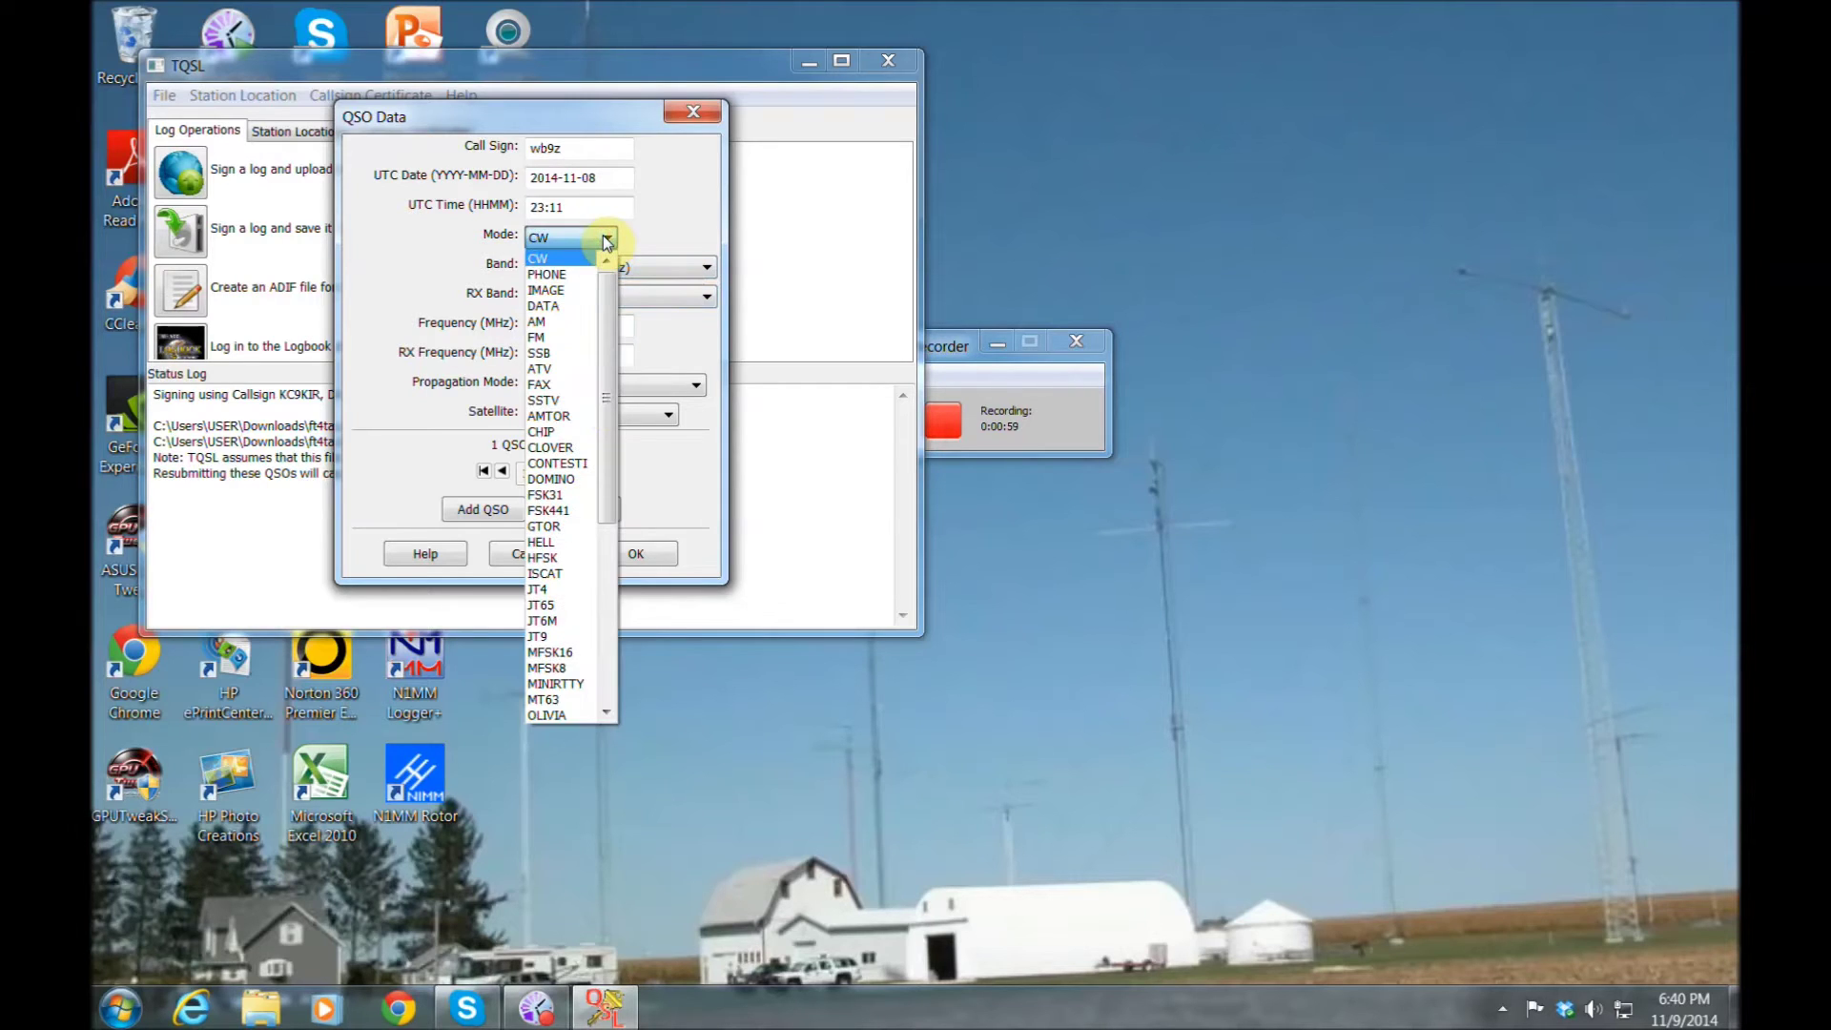
click(553, 353)
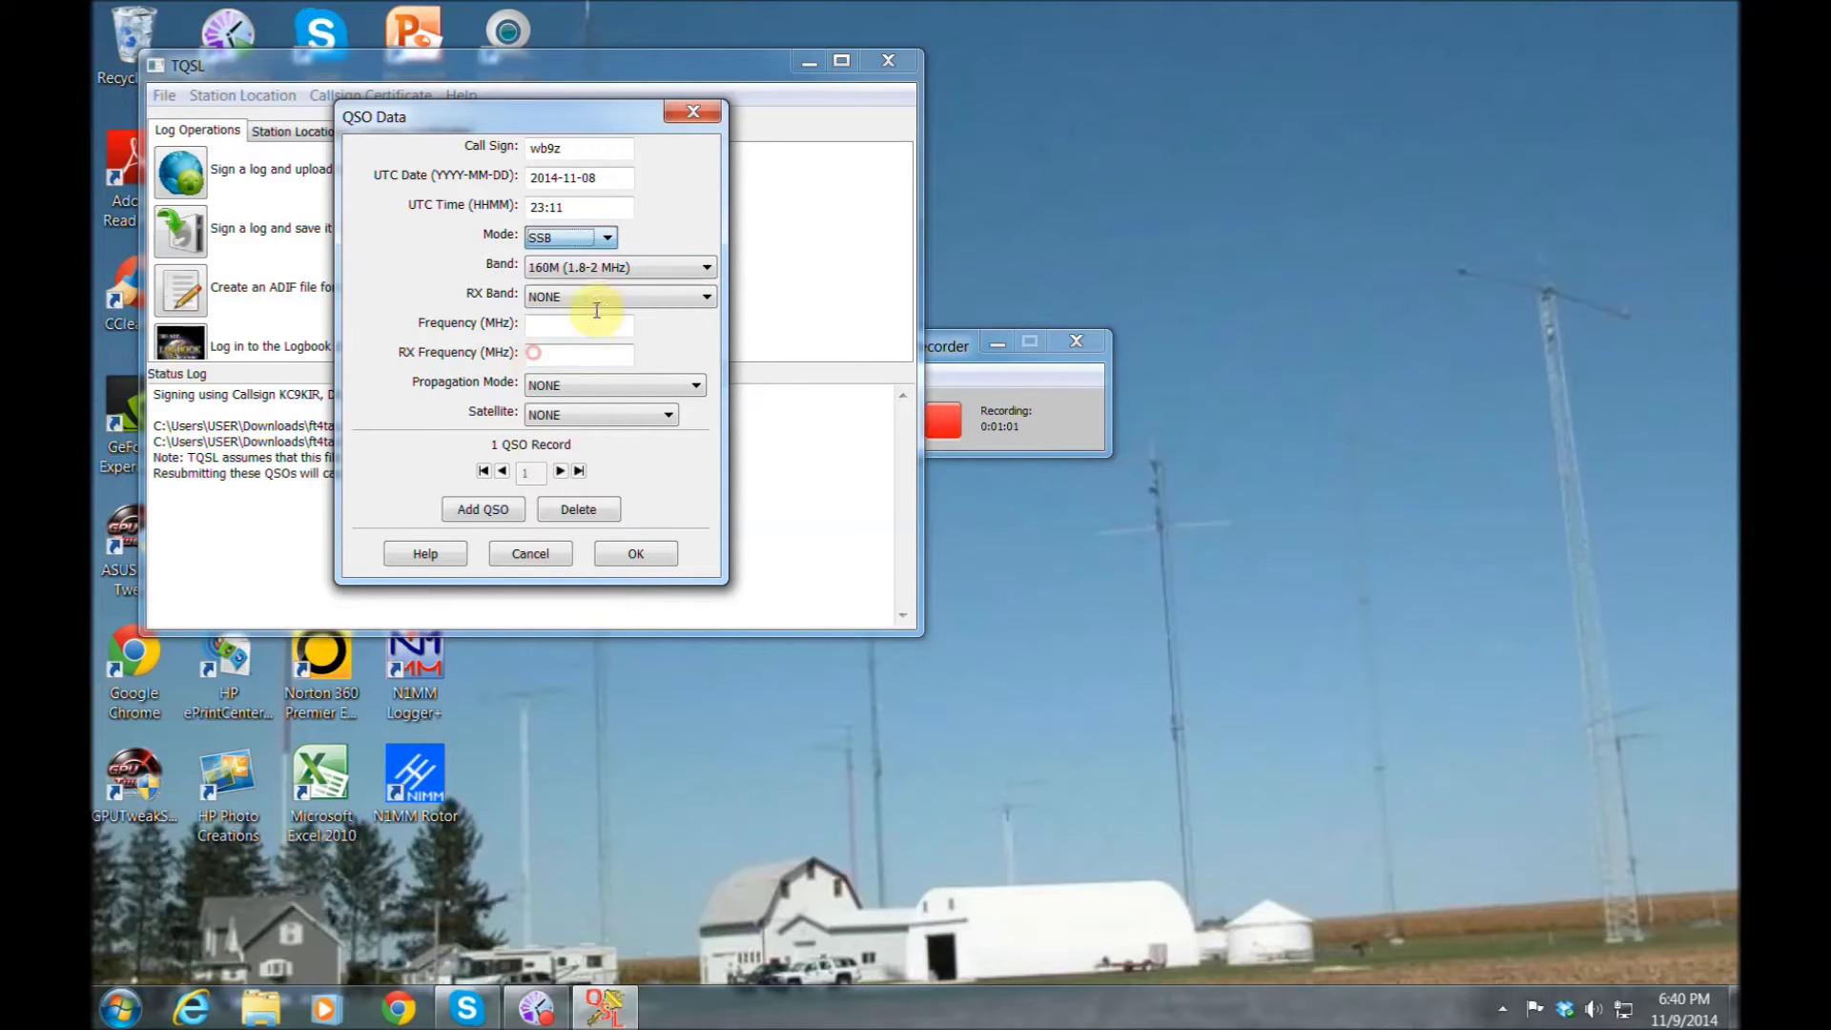
click(713, 269)
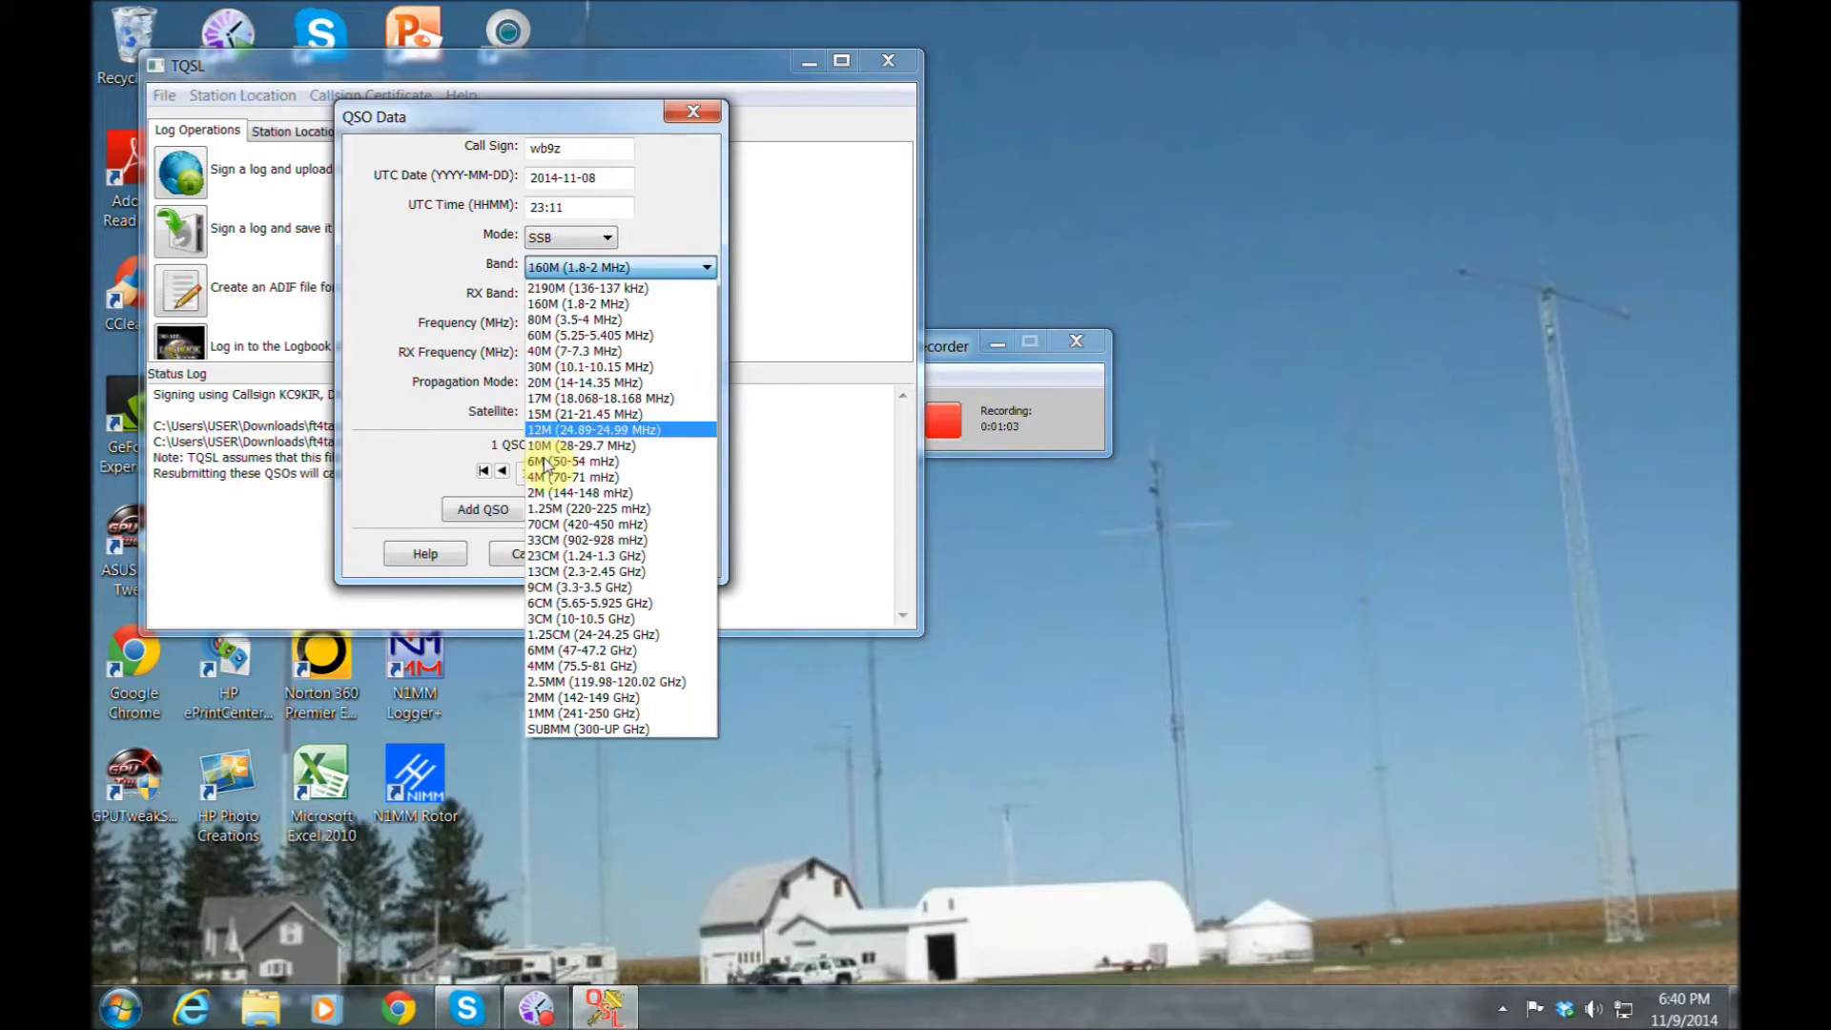
click(563, 445)
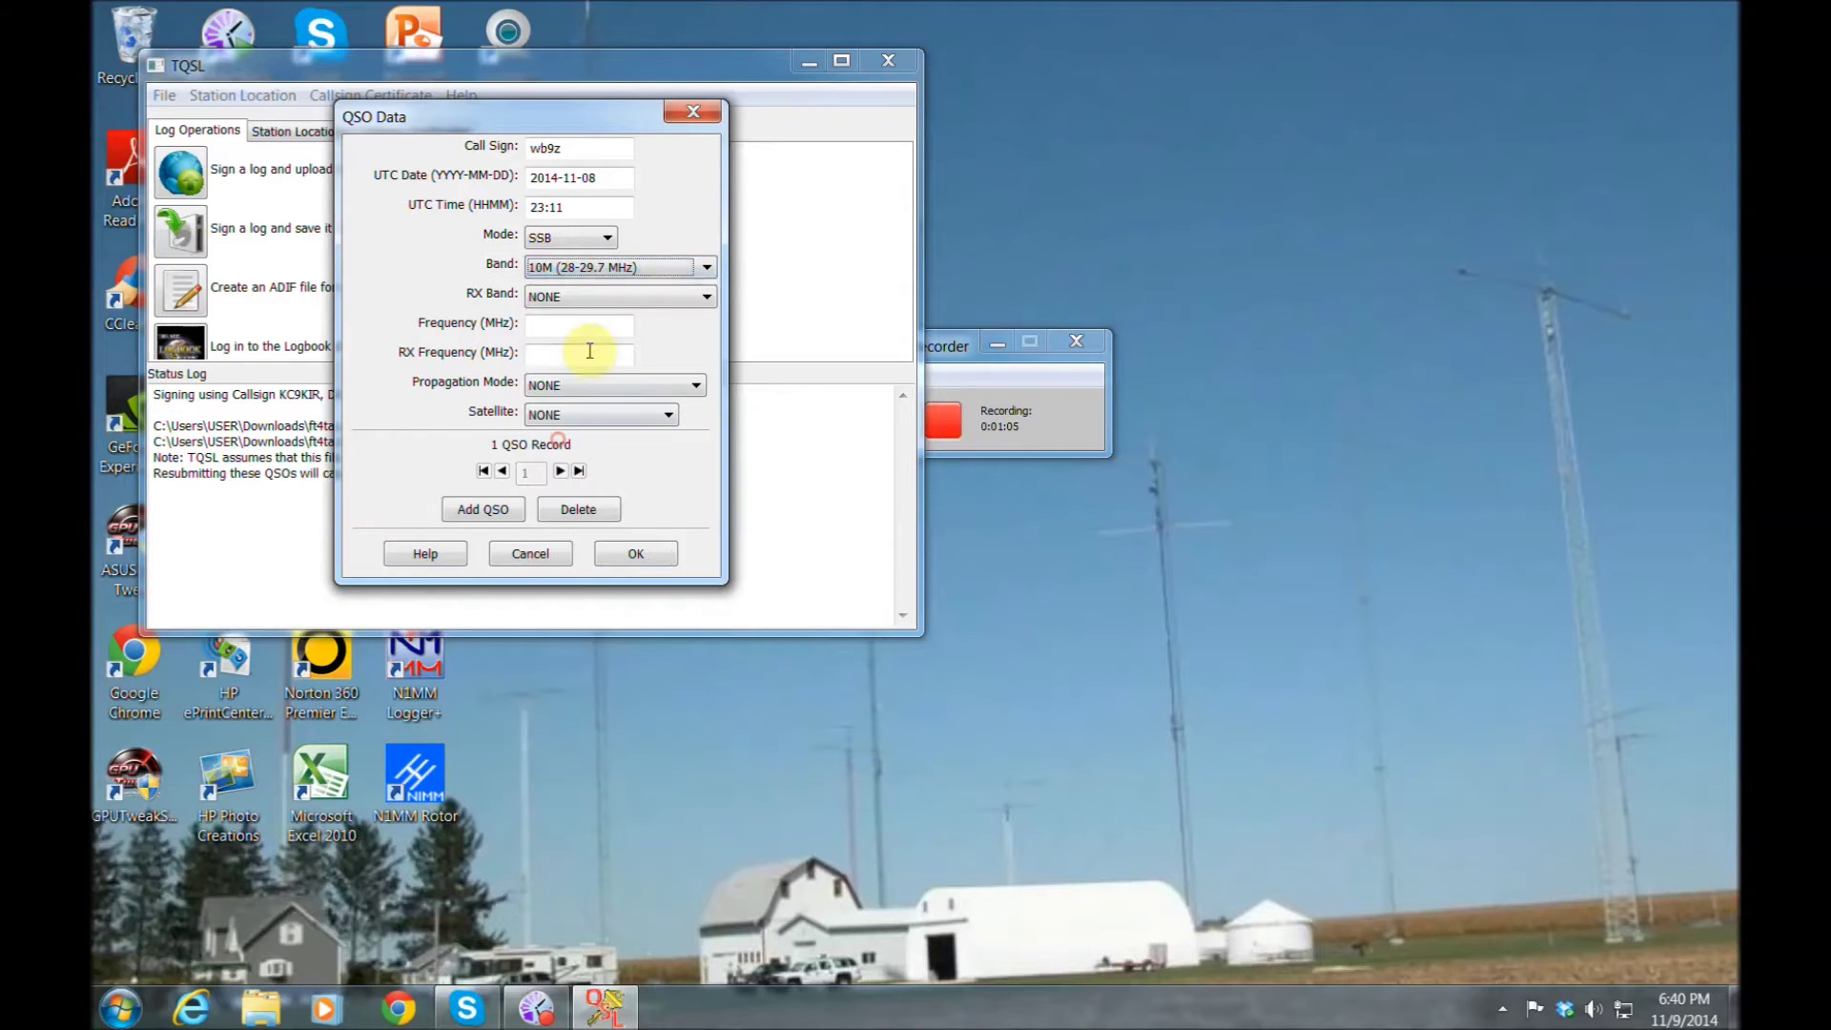
click(713, 297)
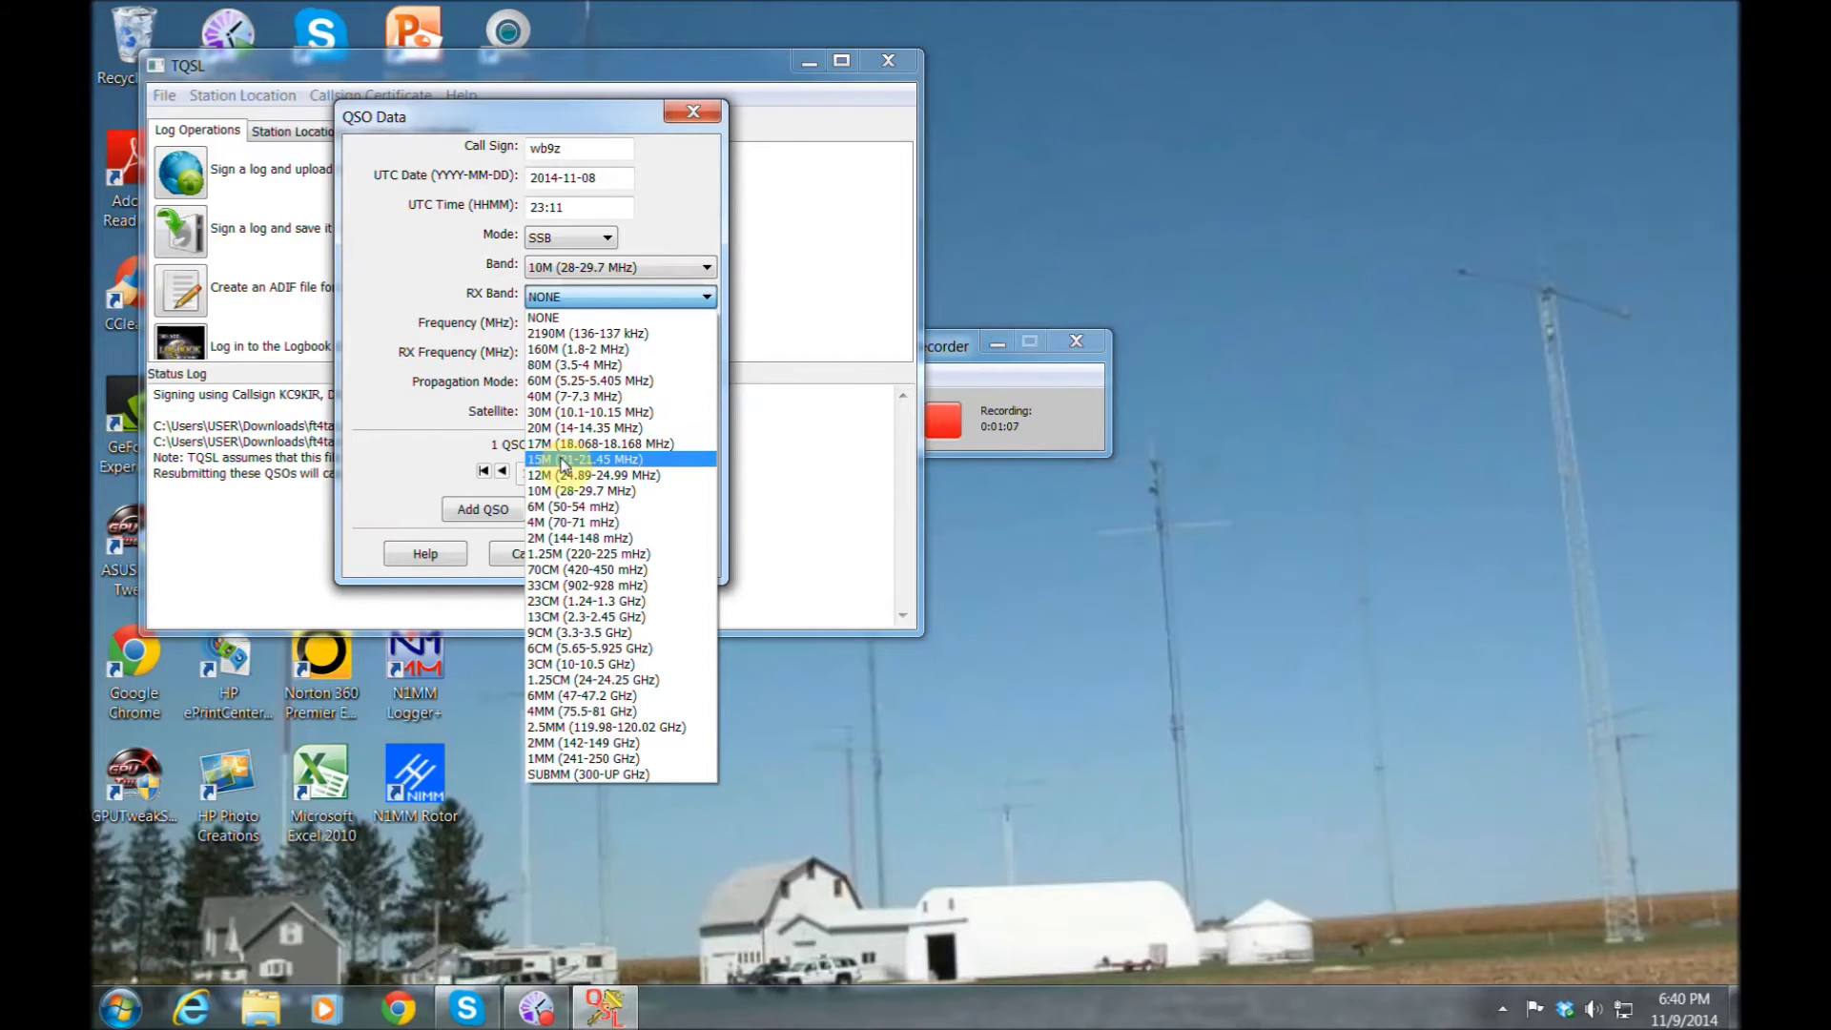
click(568, 490)
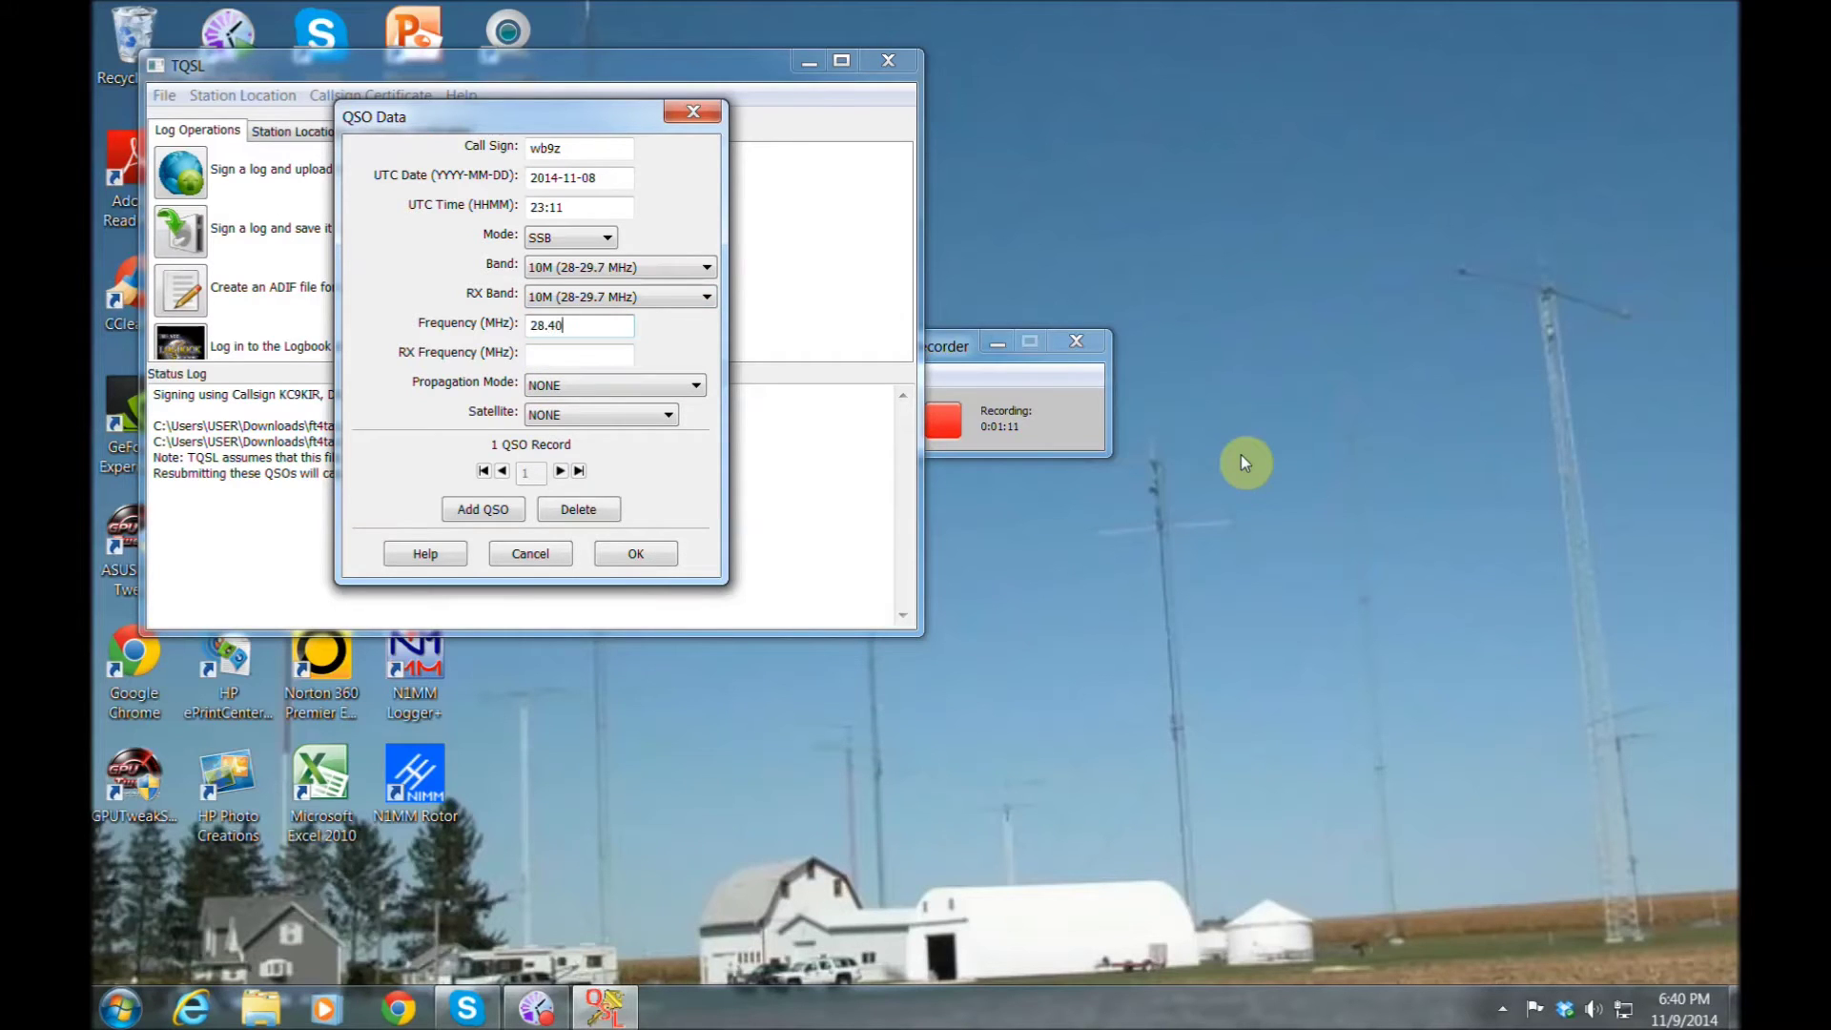
key(Tab)
text(28.400)
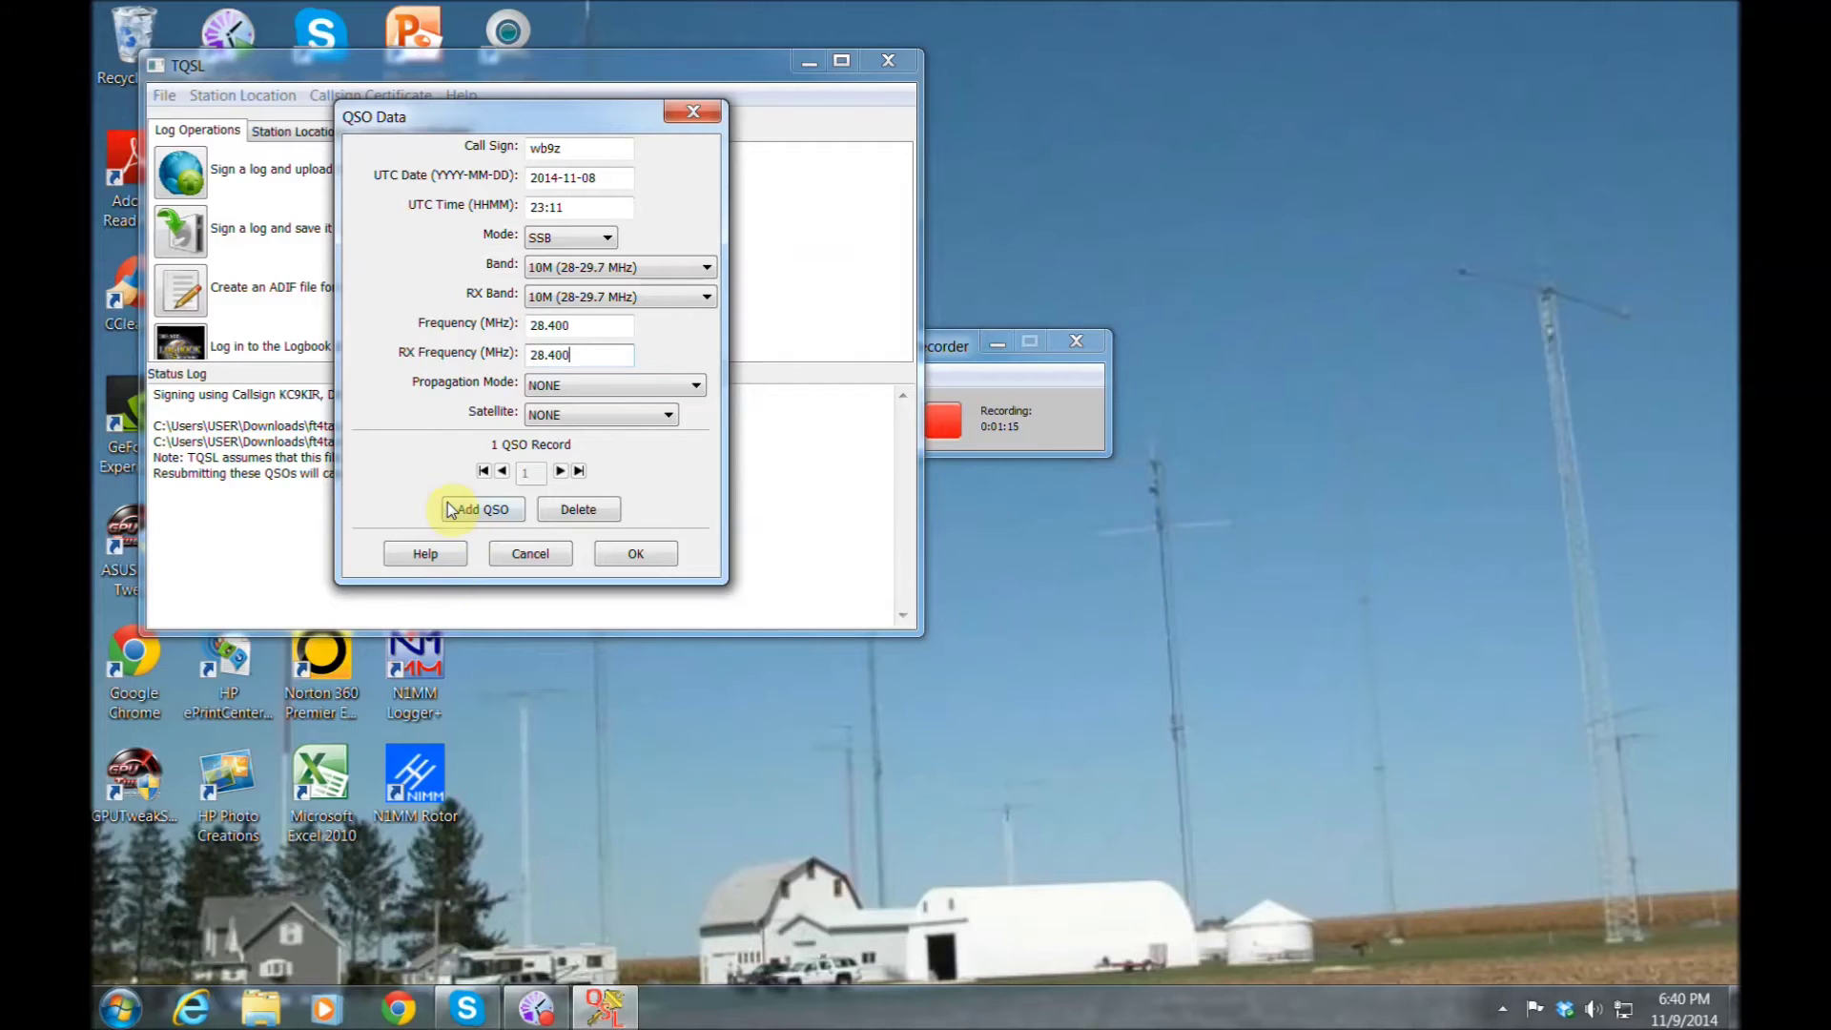
- Add a second QSO with a new call sign at 23:13 UTC
click(480, 512)
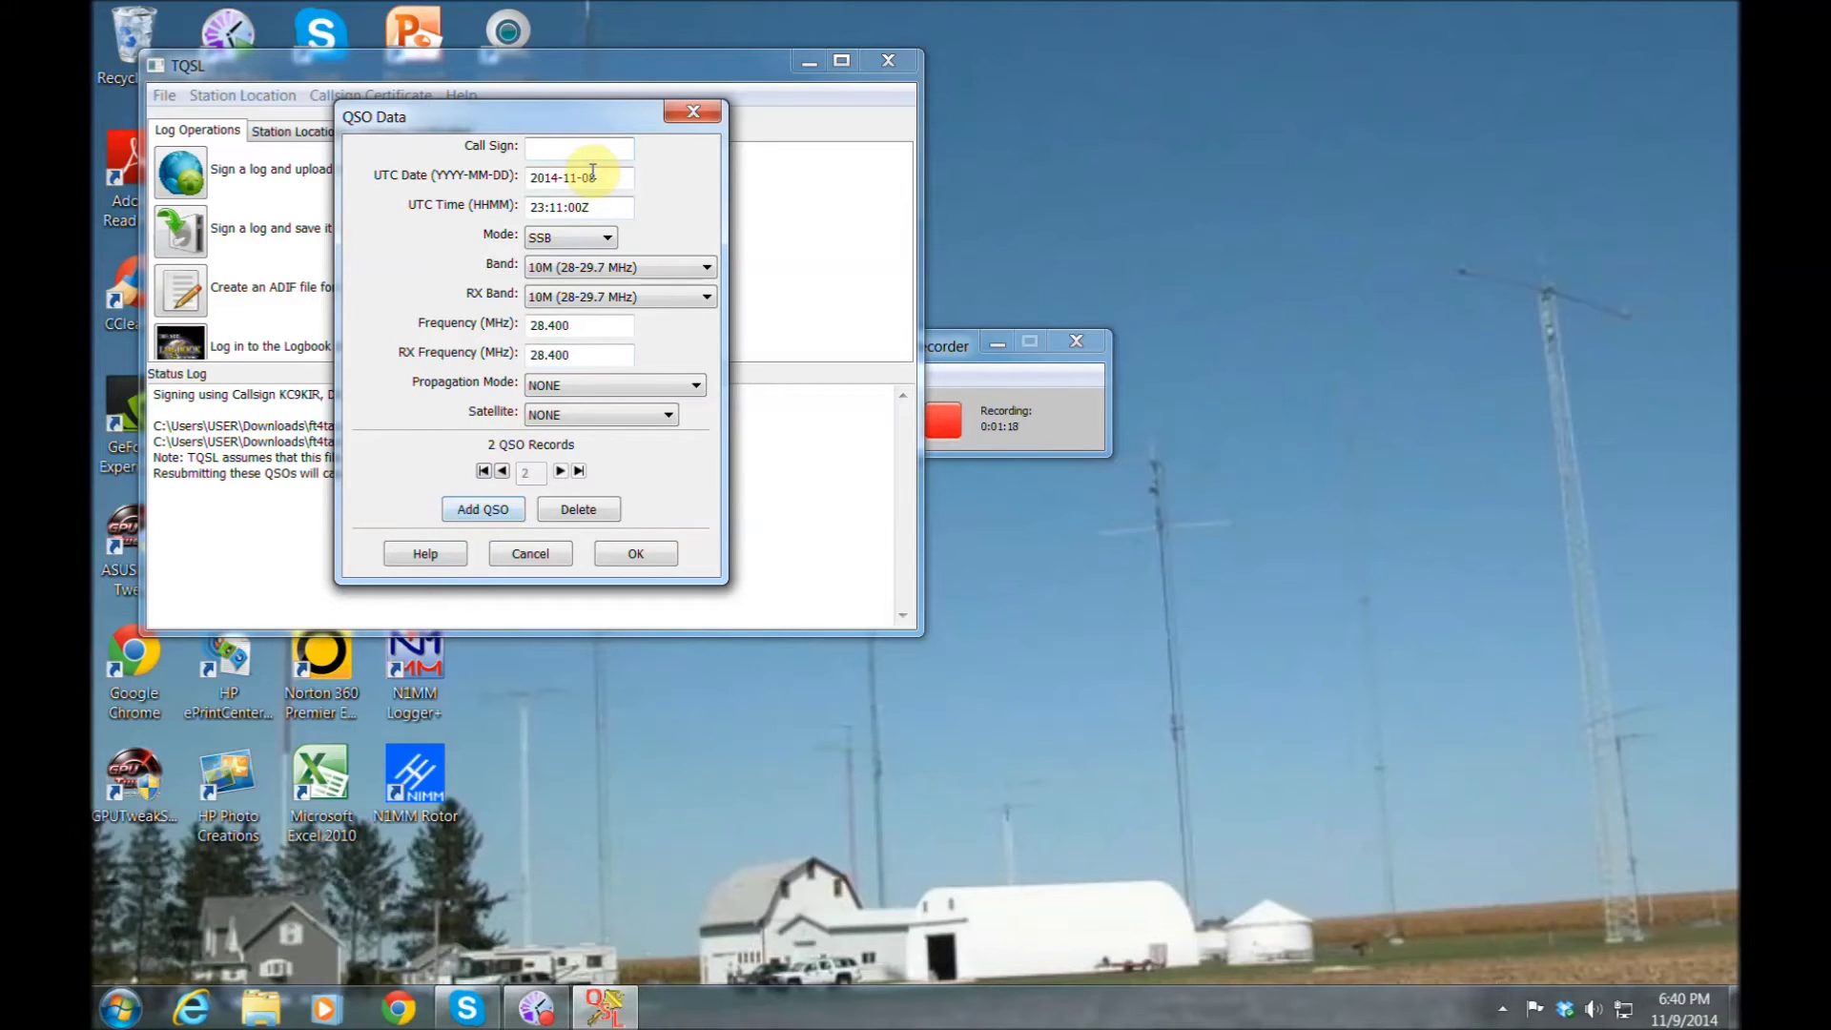
text(k9eid)
key(Tab)
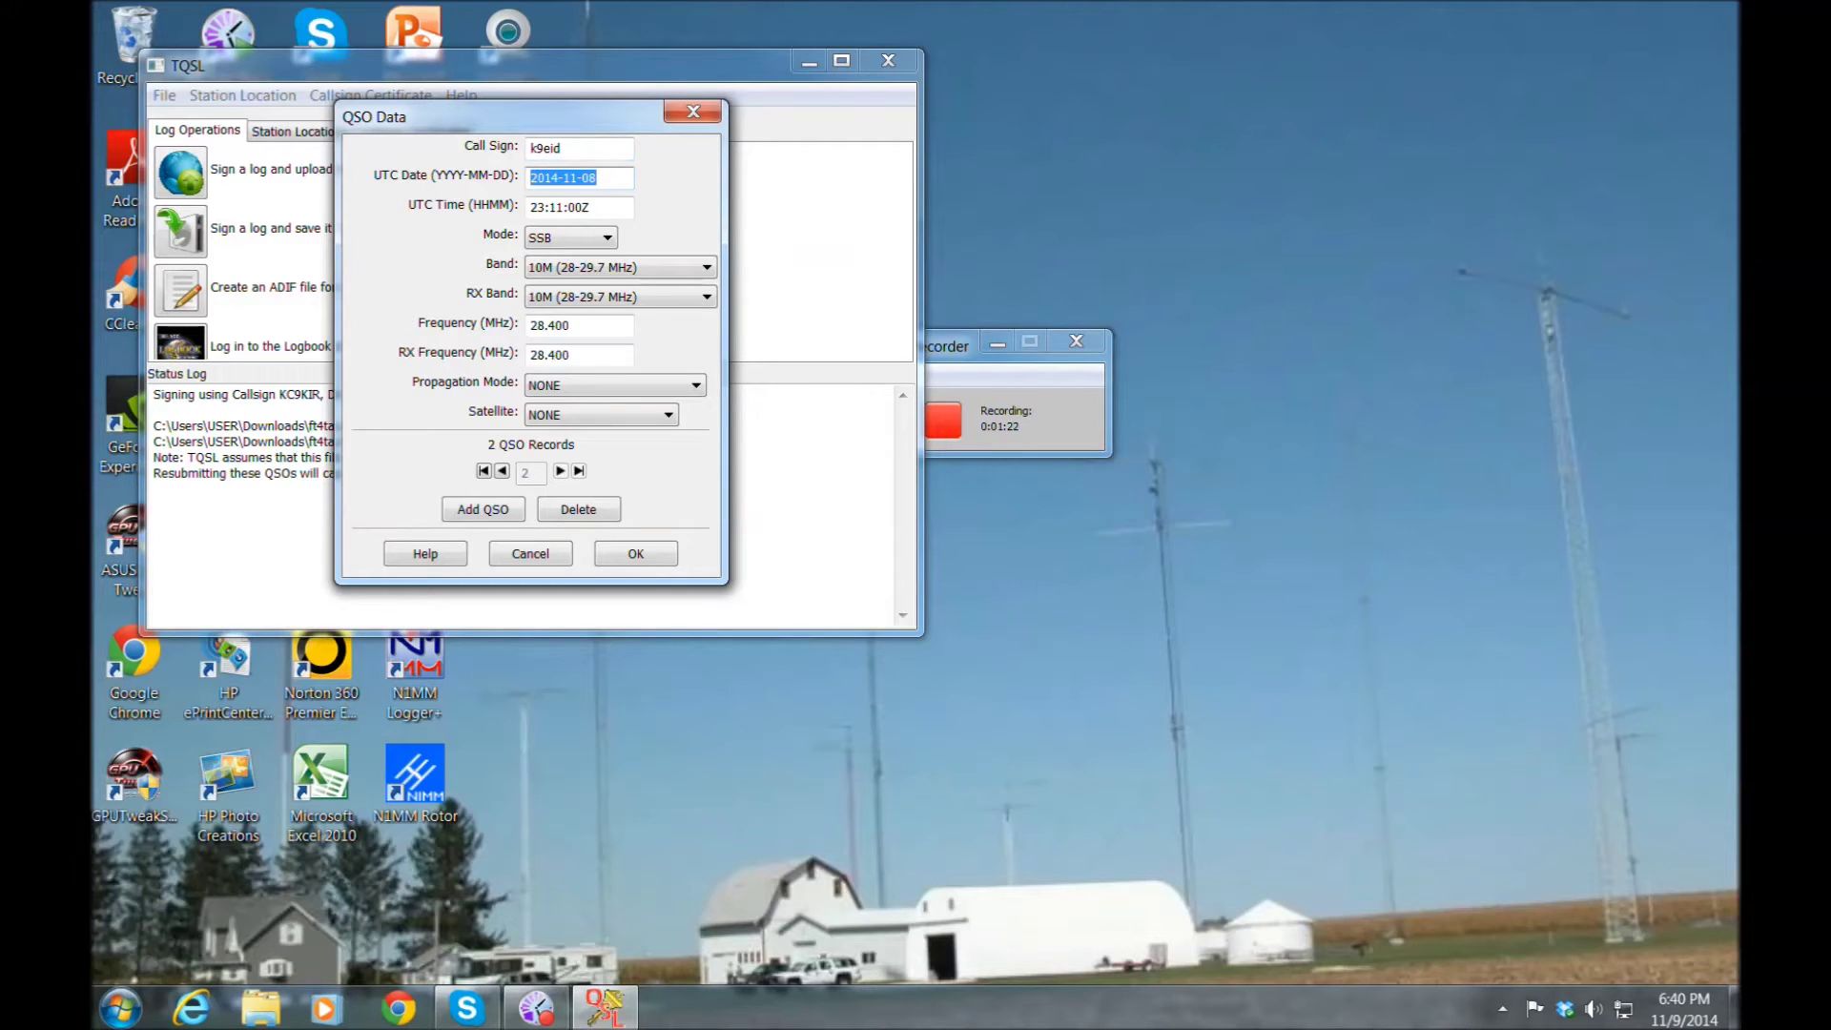
key(Tab)
click(560, 208)
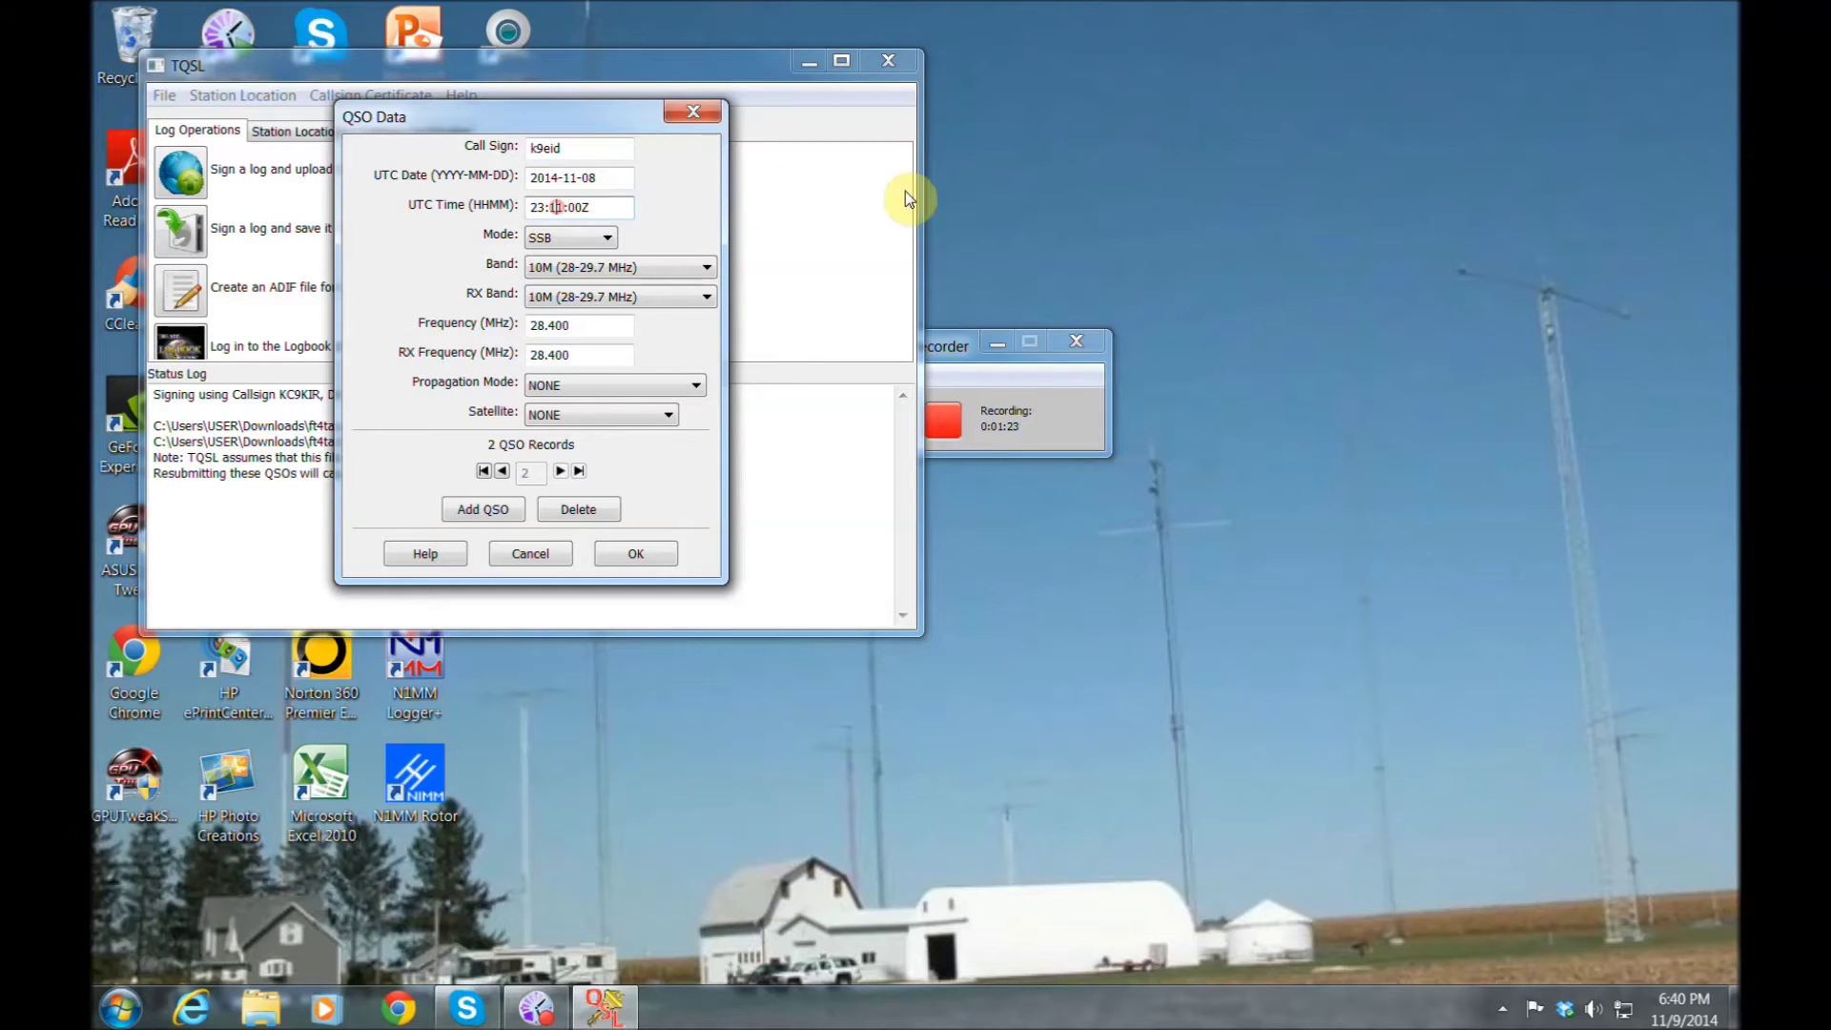
key(BackSpace)
text(3)
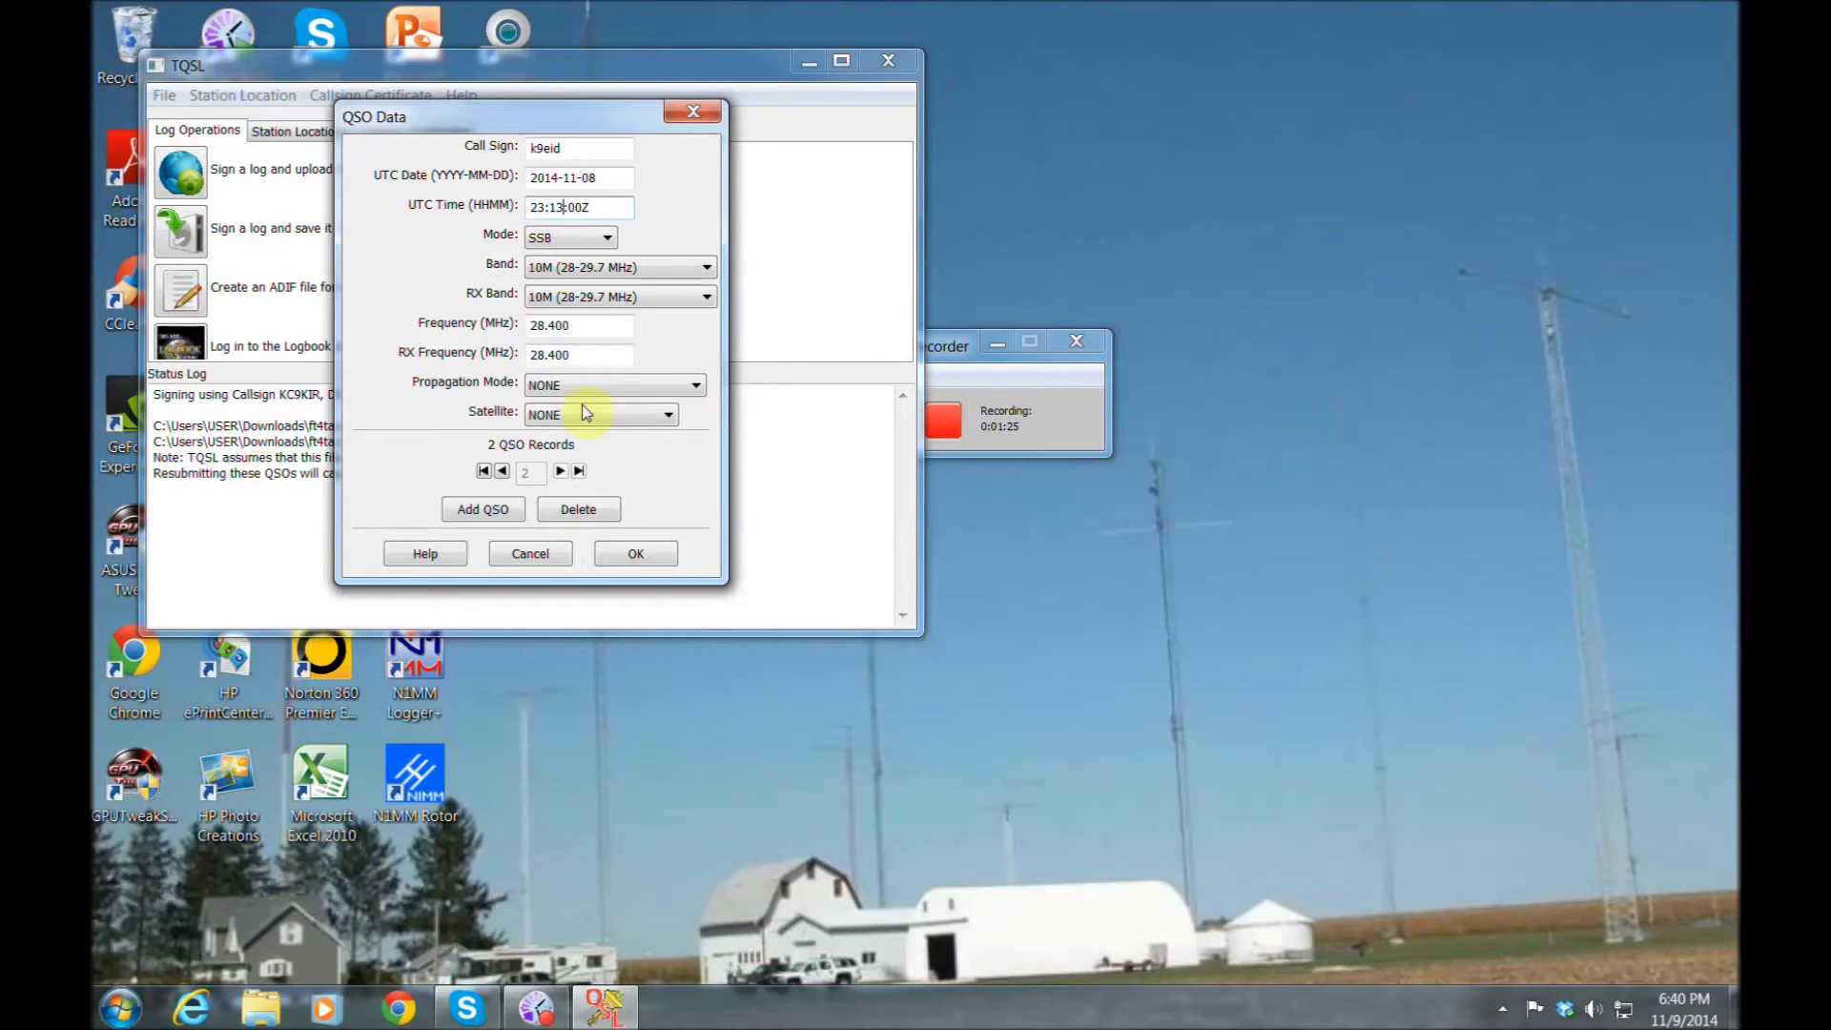
- Add a third QSO with another call sign at 23:15 UTC and finish entry
click(489, 510)
text(nv9l)
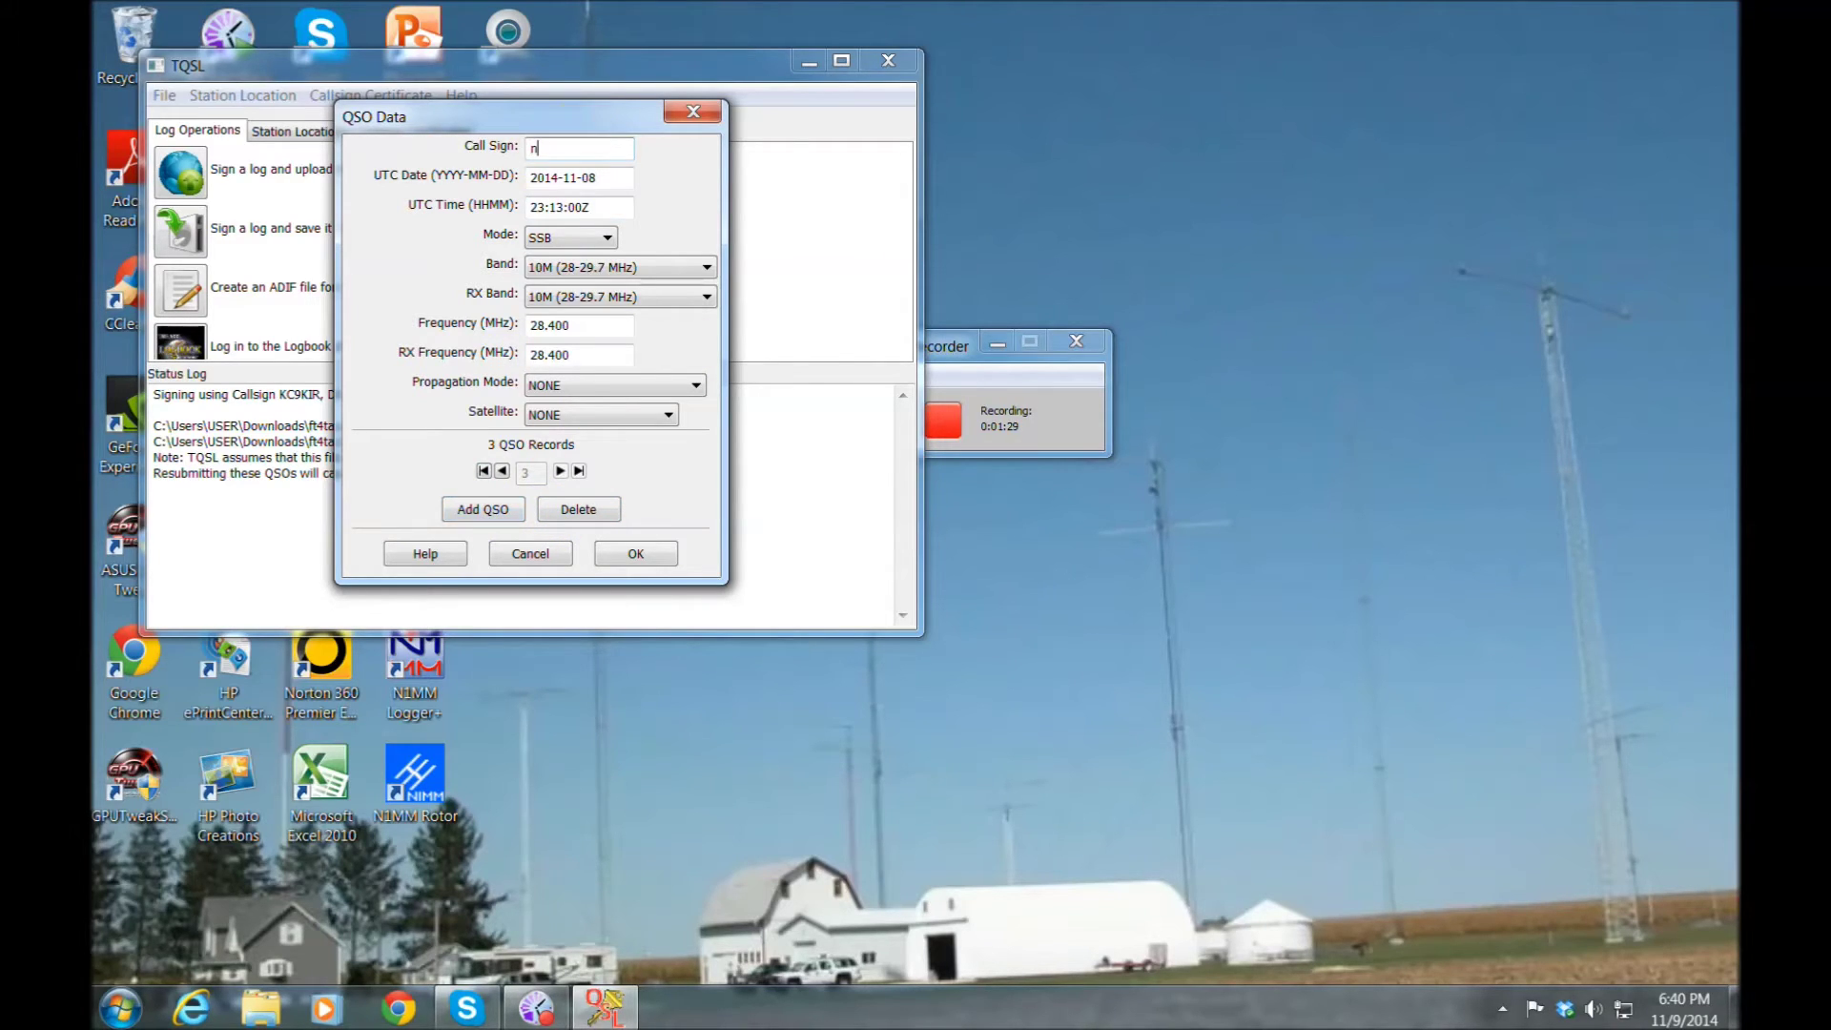
key(Tab)
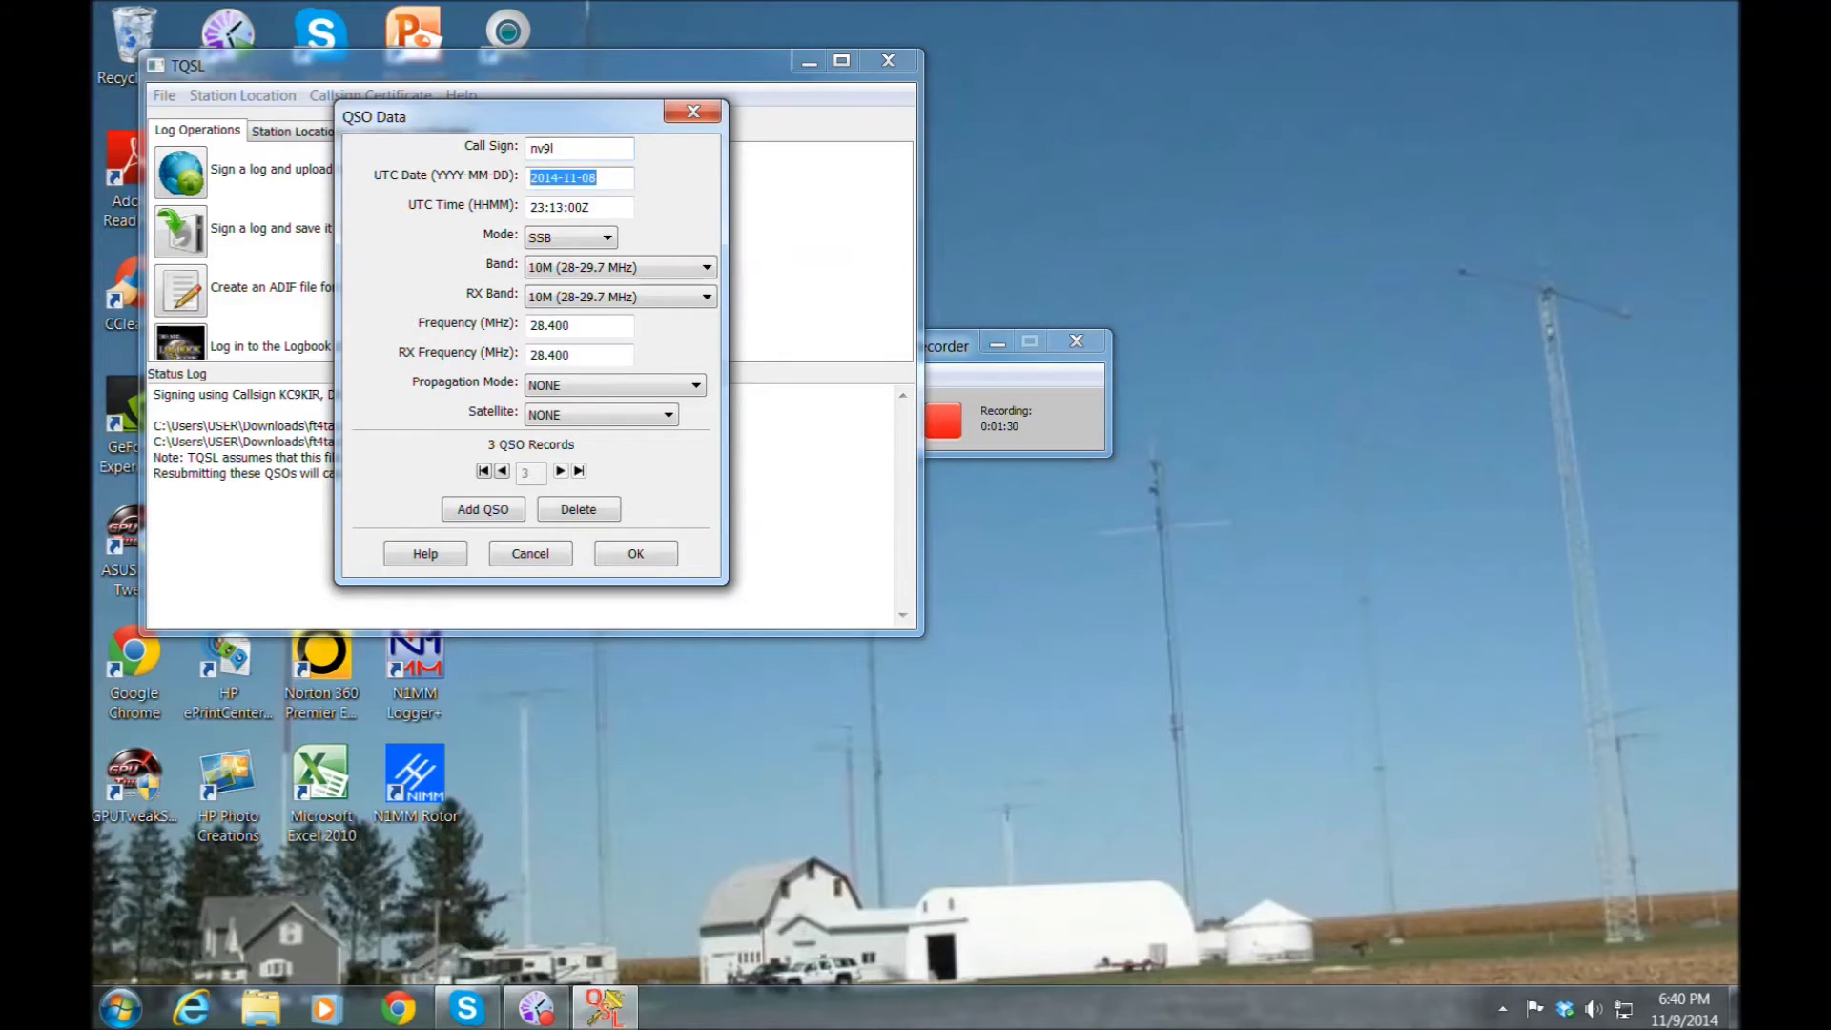
click(553, 203)
key(Delete)
text(5)
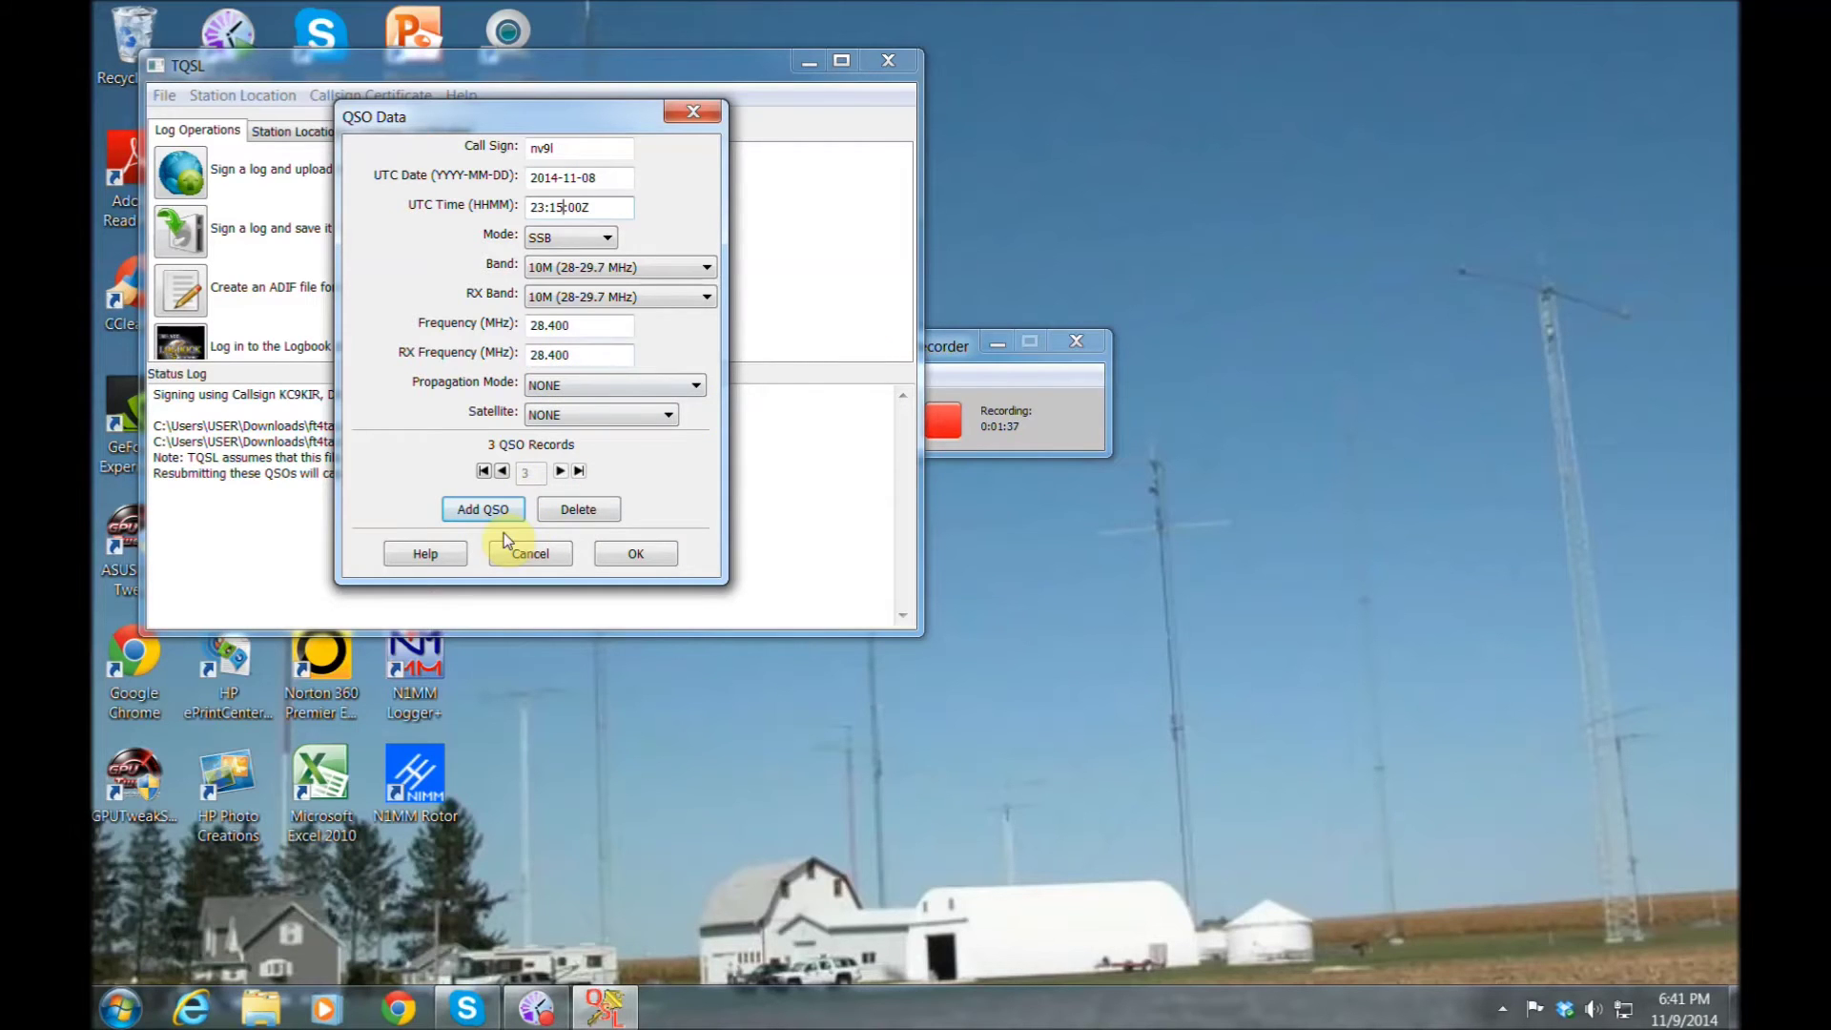
click(635, 555)
- Save the three QSOs over the existing ADIF log, confirming the replacement
click(420, 301)
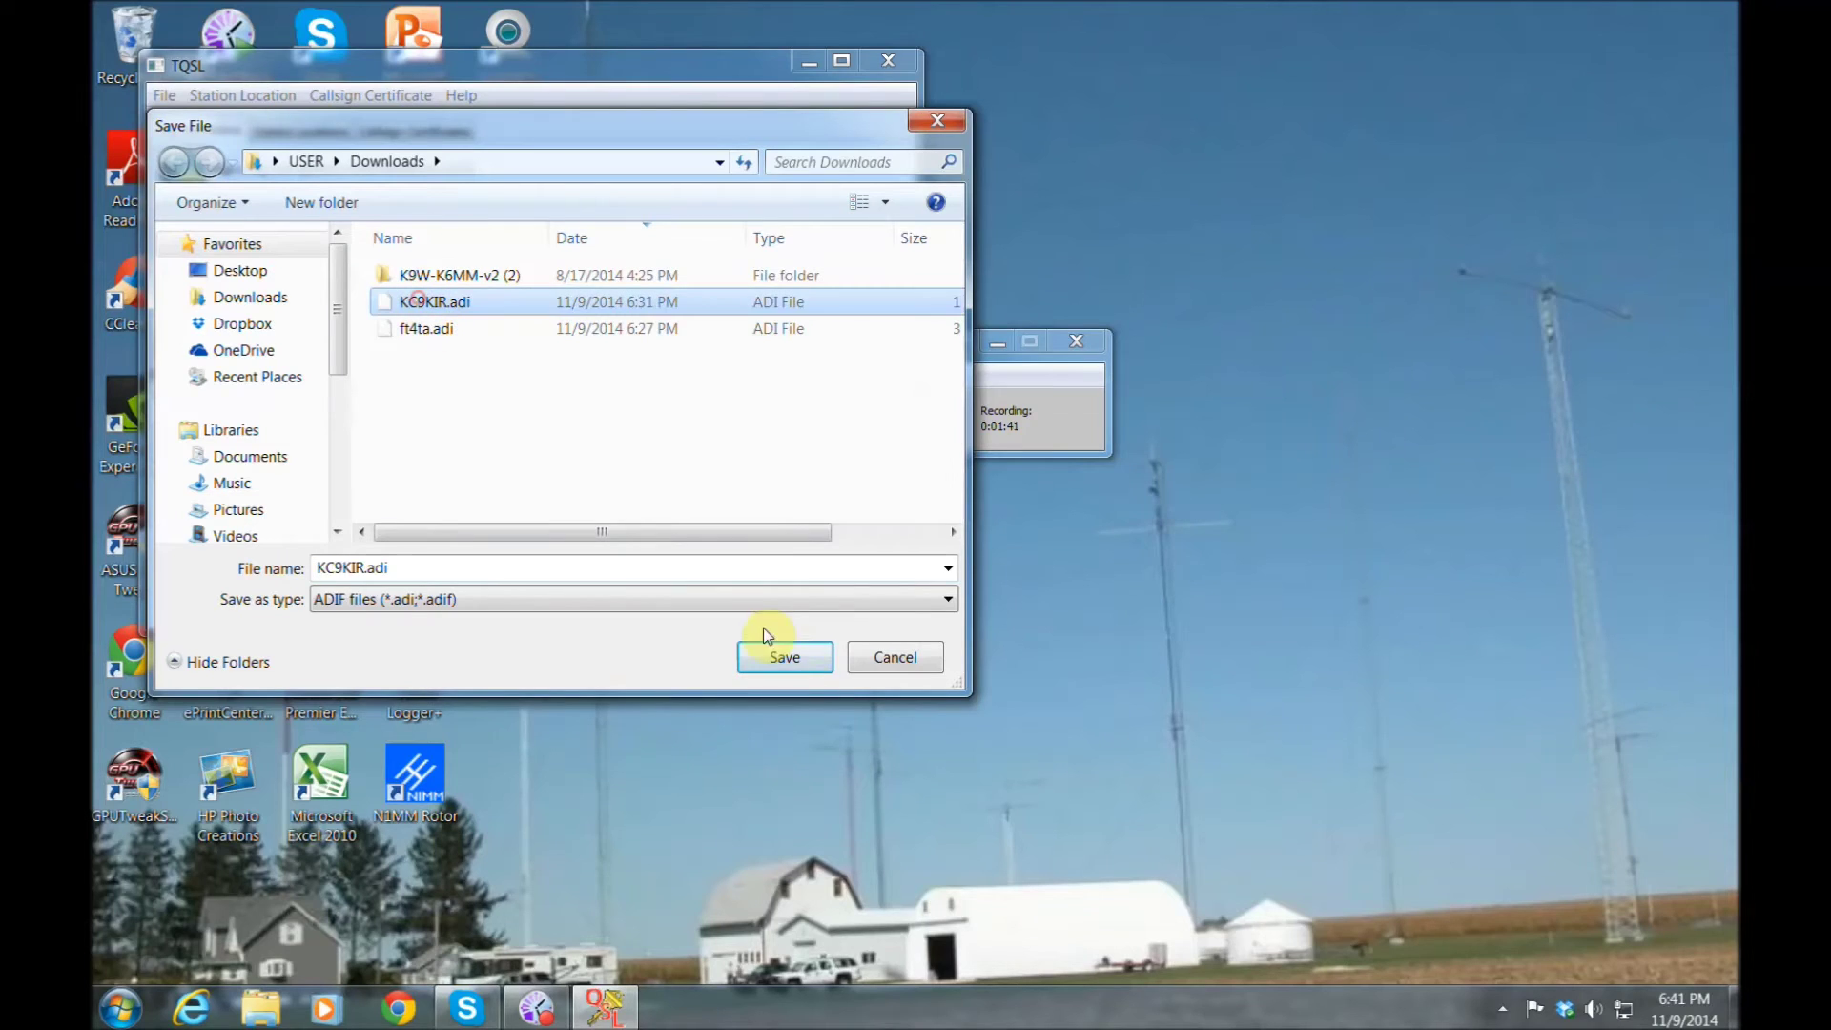
click(797, 668)
click(1021, 509)
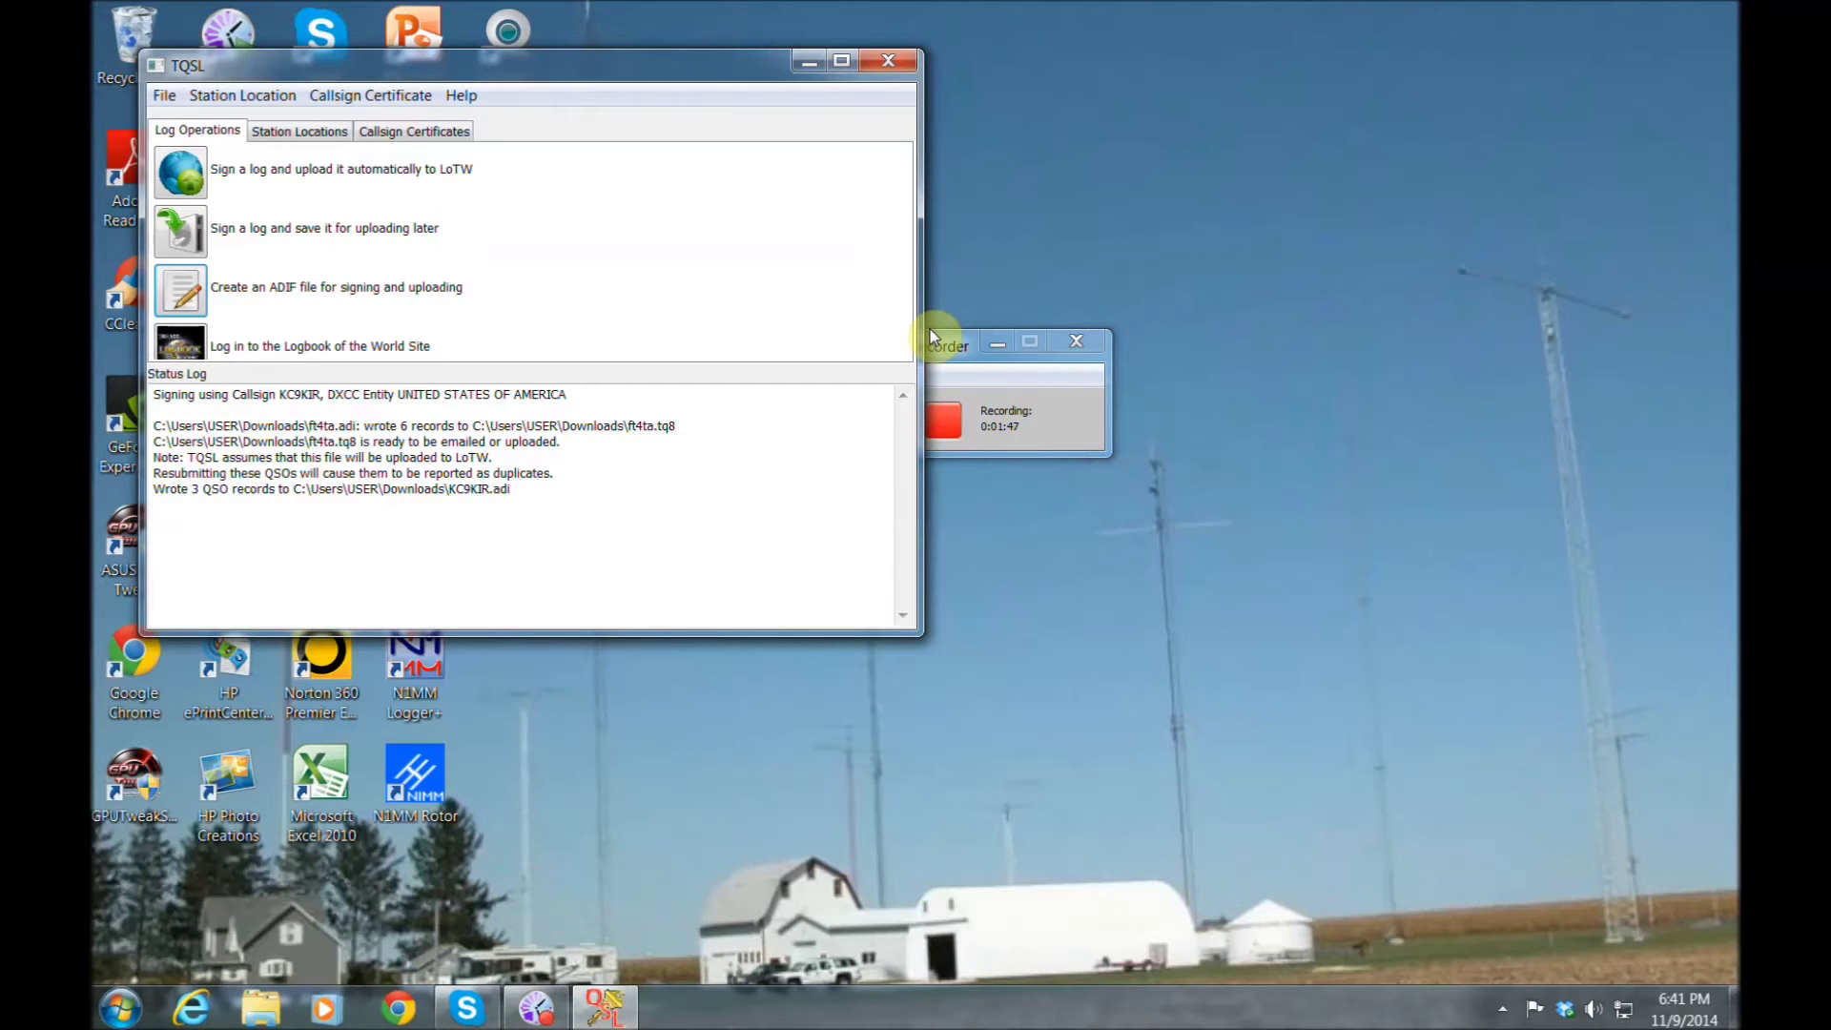
- Sign the saved ADIF log into a .tq8 file from Home QTH with the certificate password
click(182, 244)
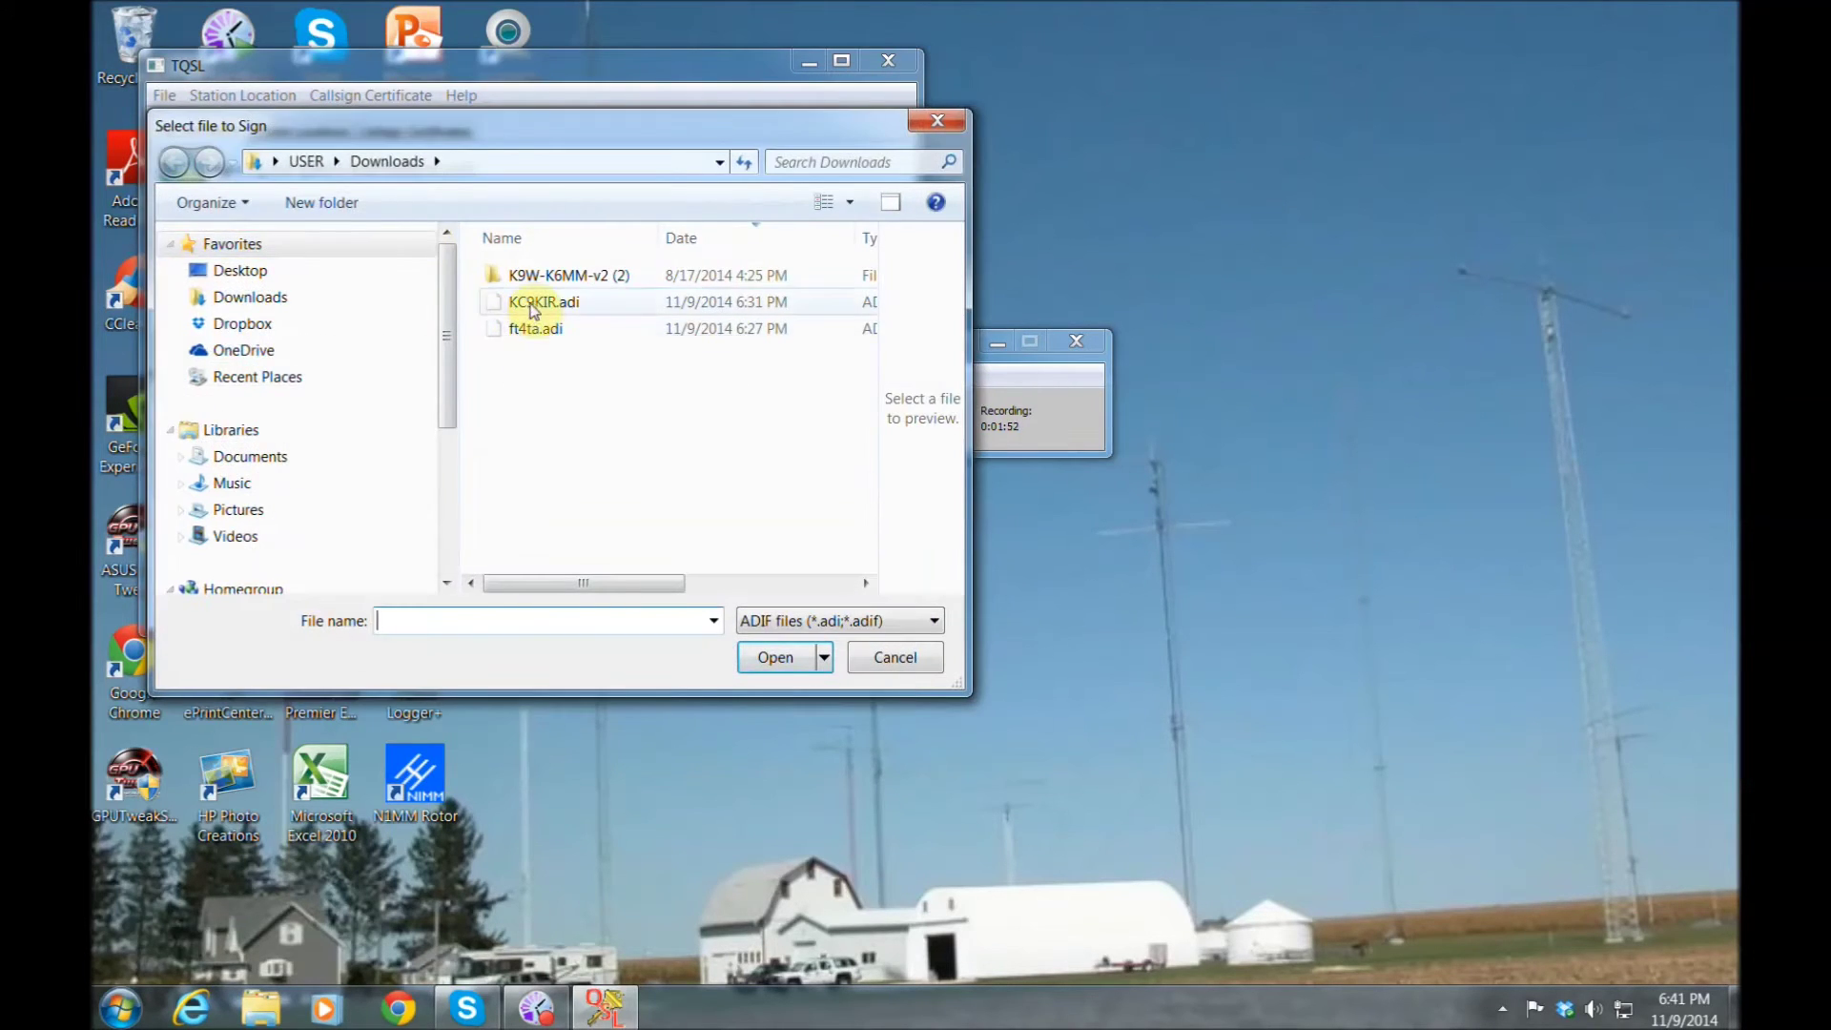
click(527, 302)
click(792, 658)
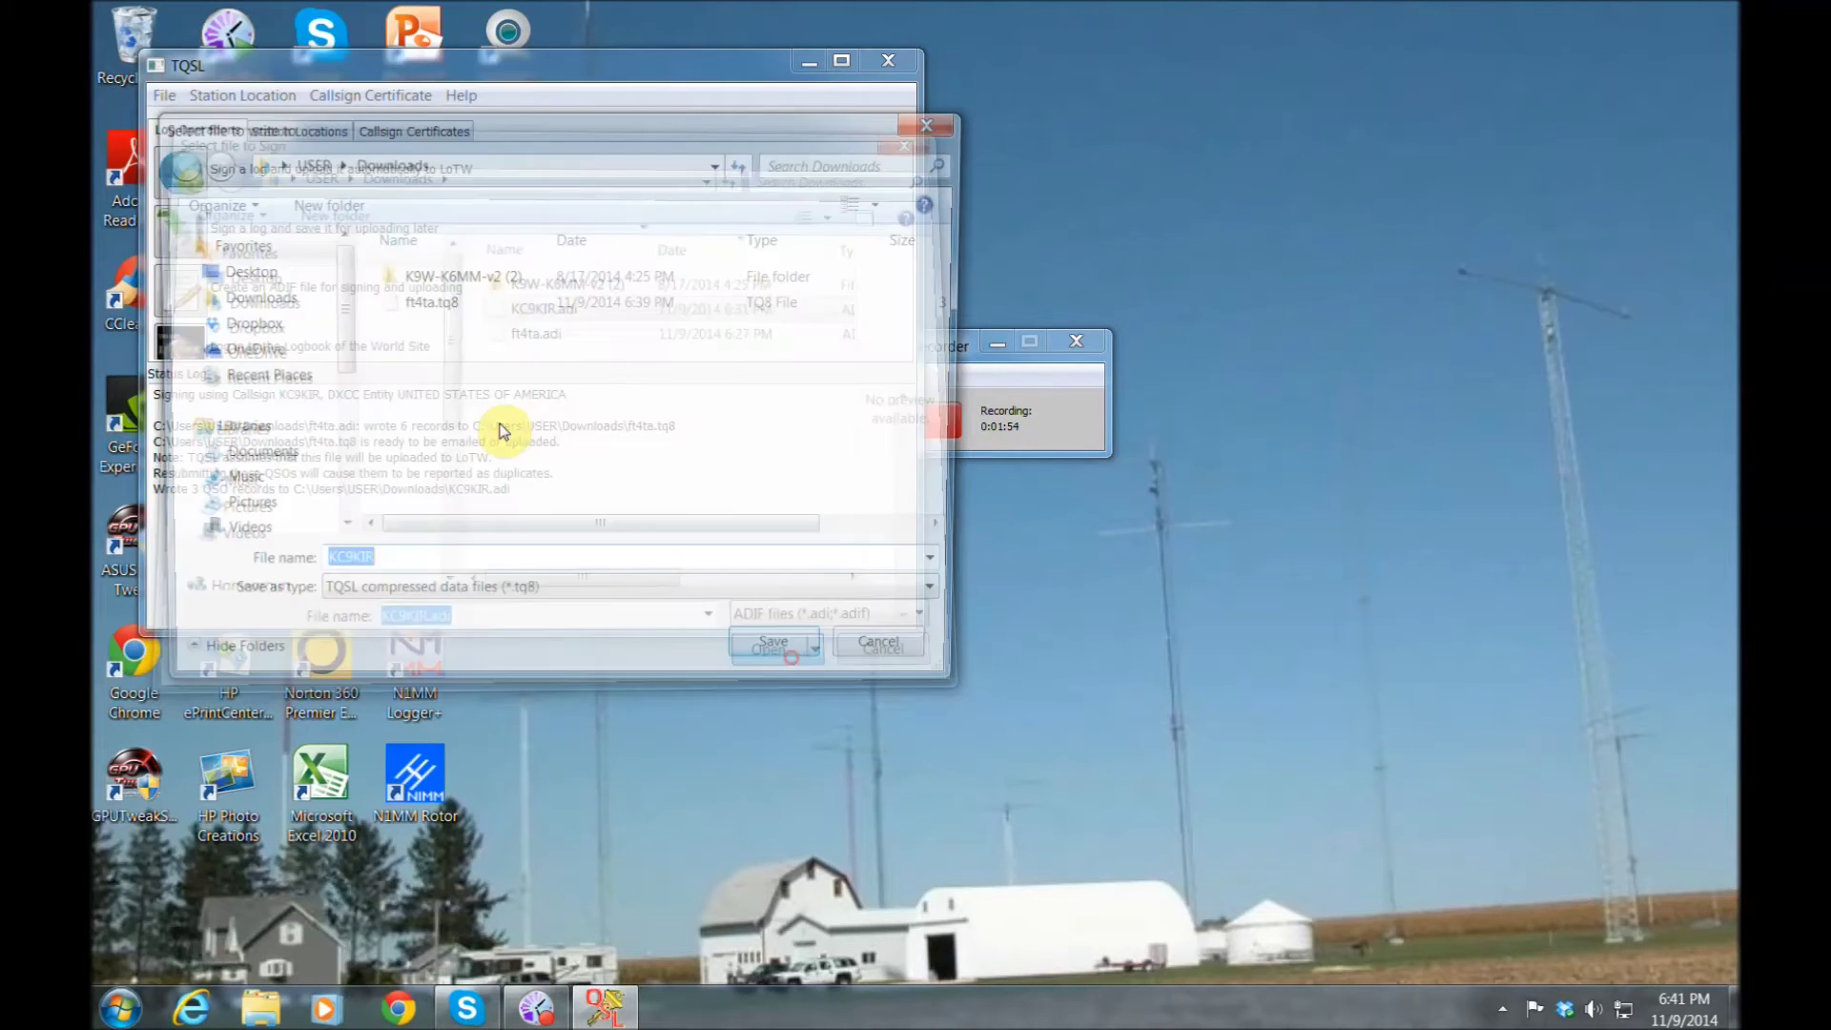
click(780, 667)
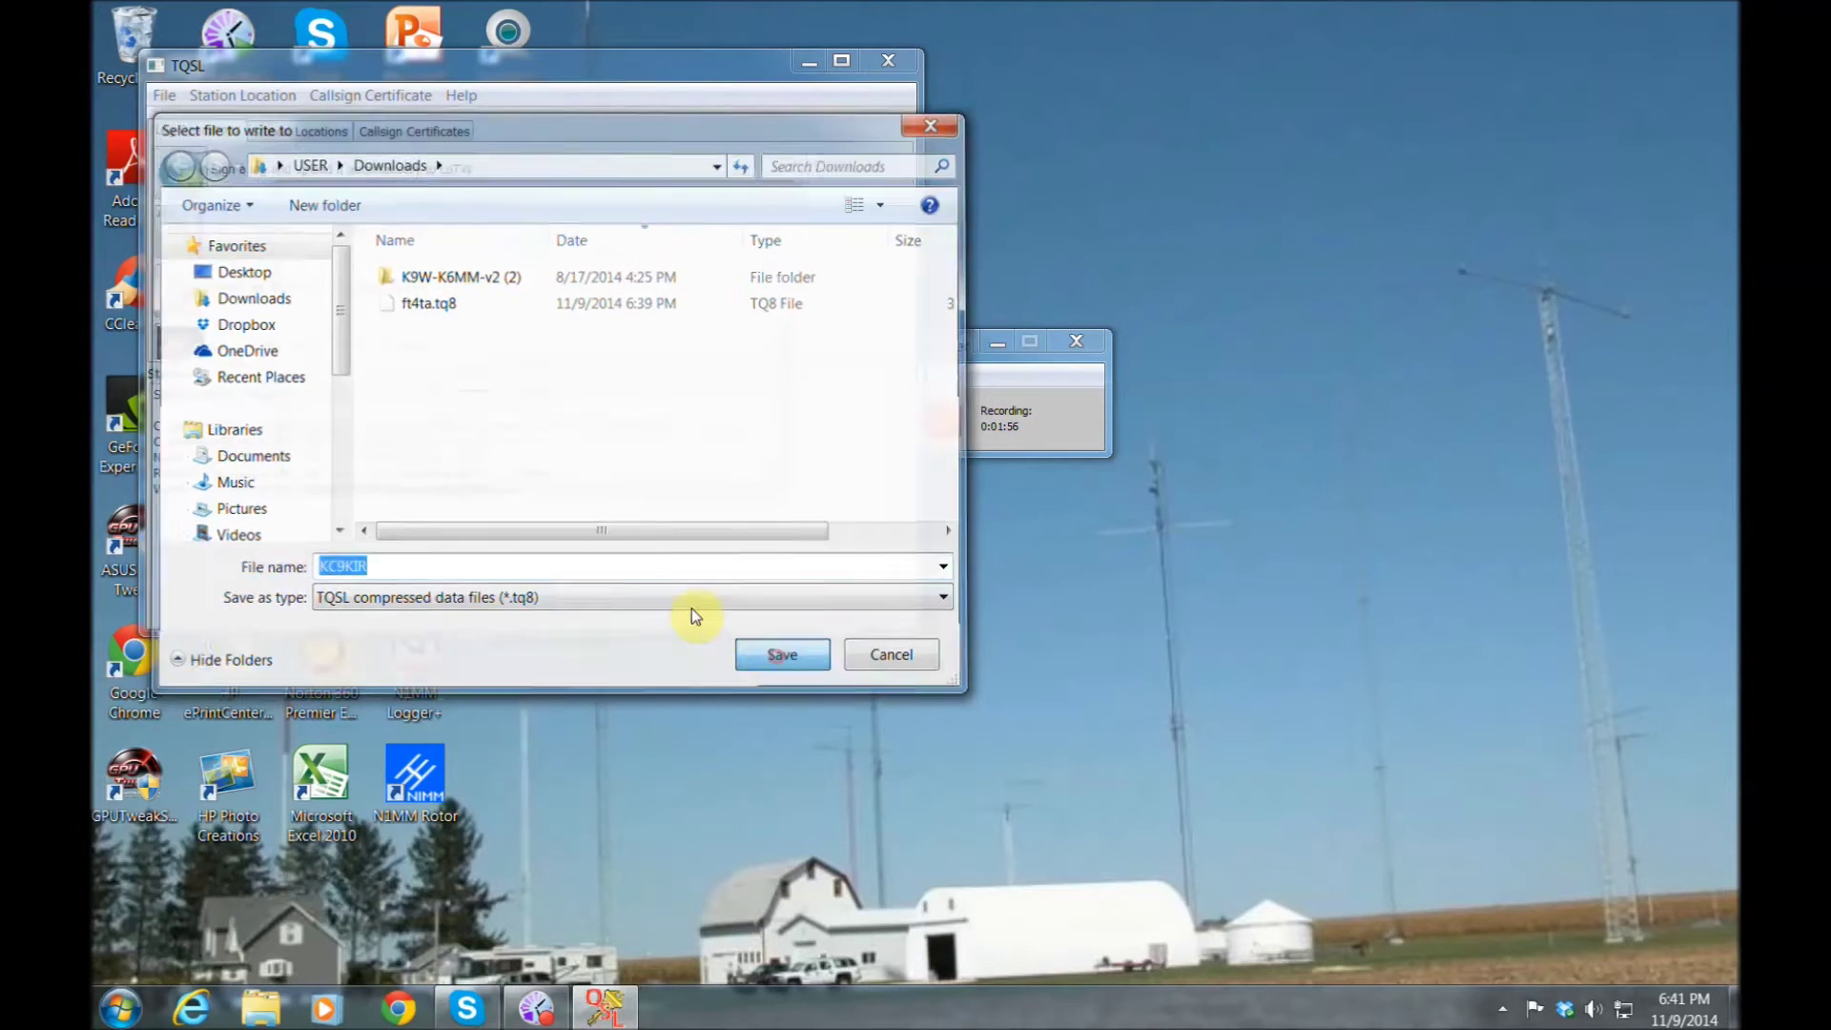
click(359, 235)
click(764, 484)
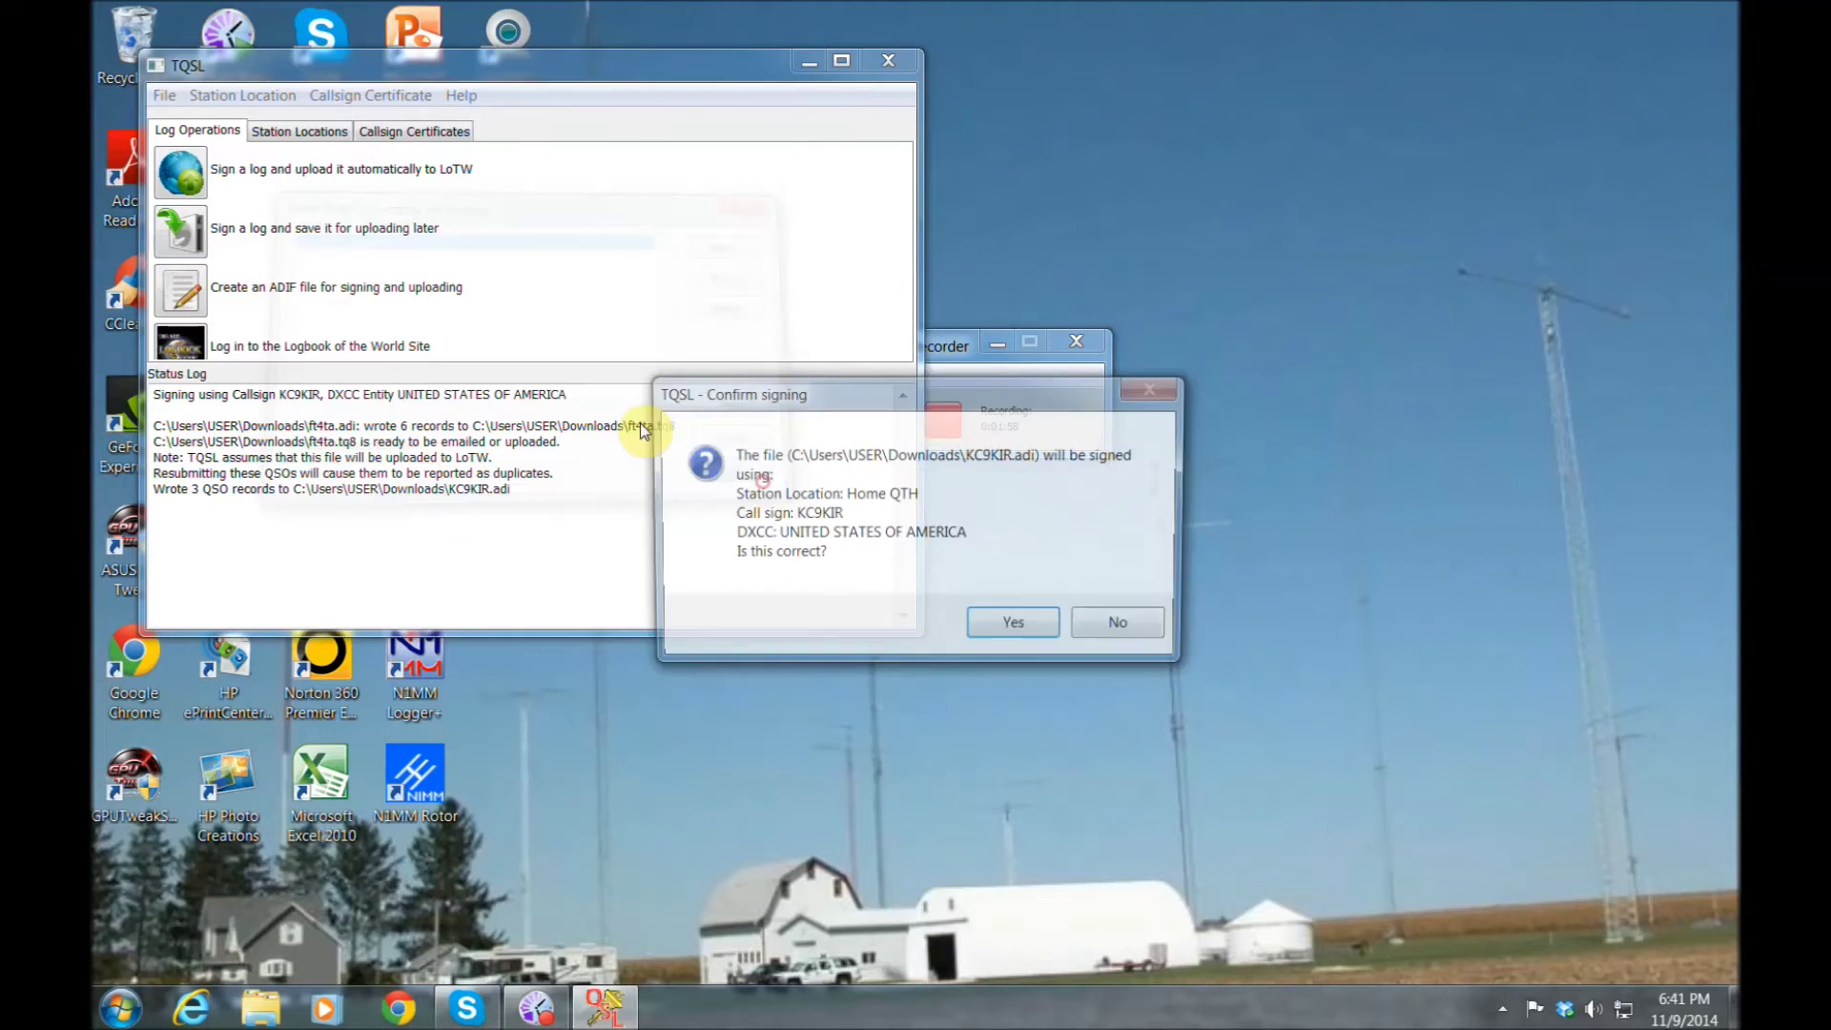
click(1018, 626)
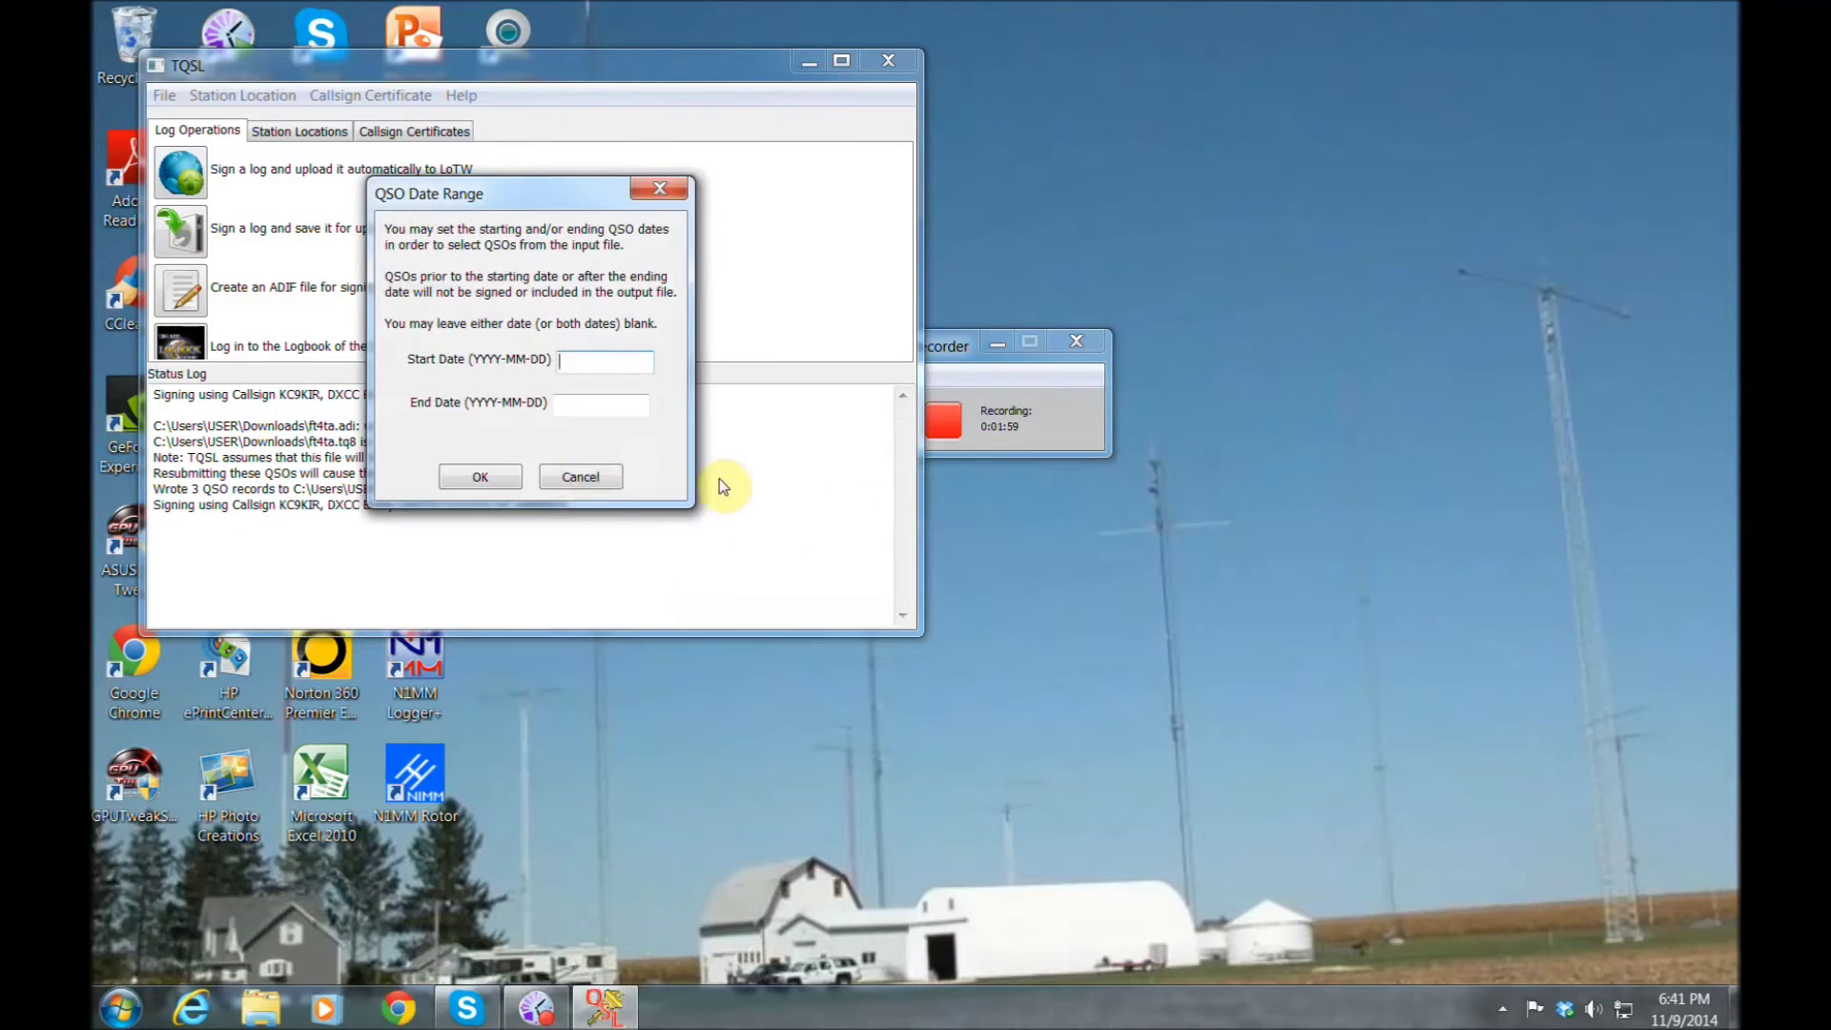
click(480, 476)
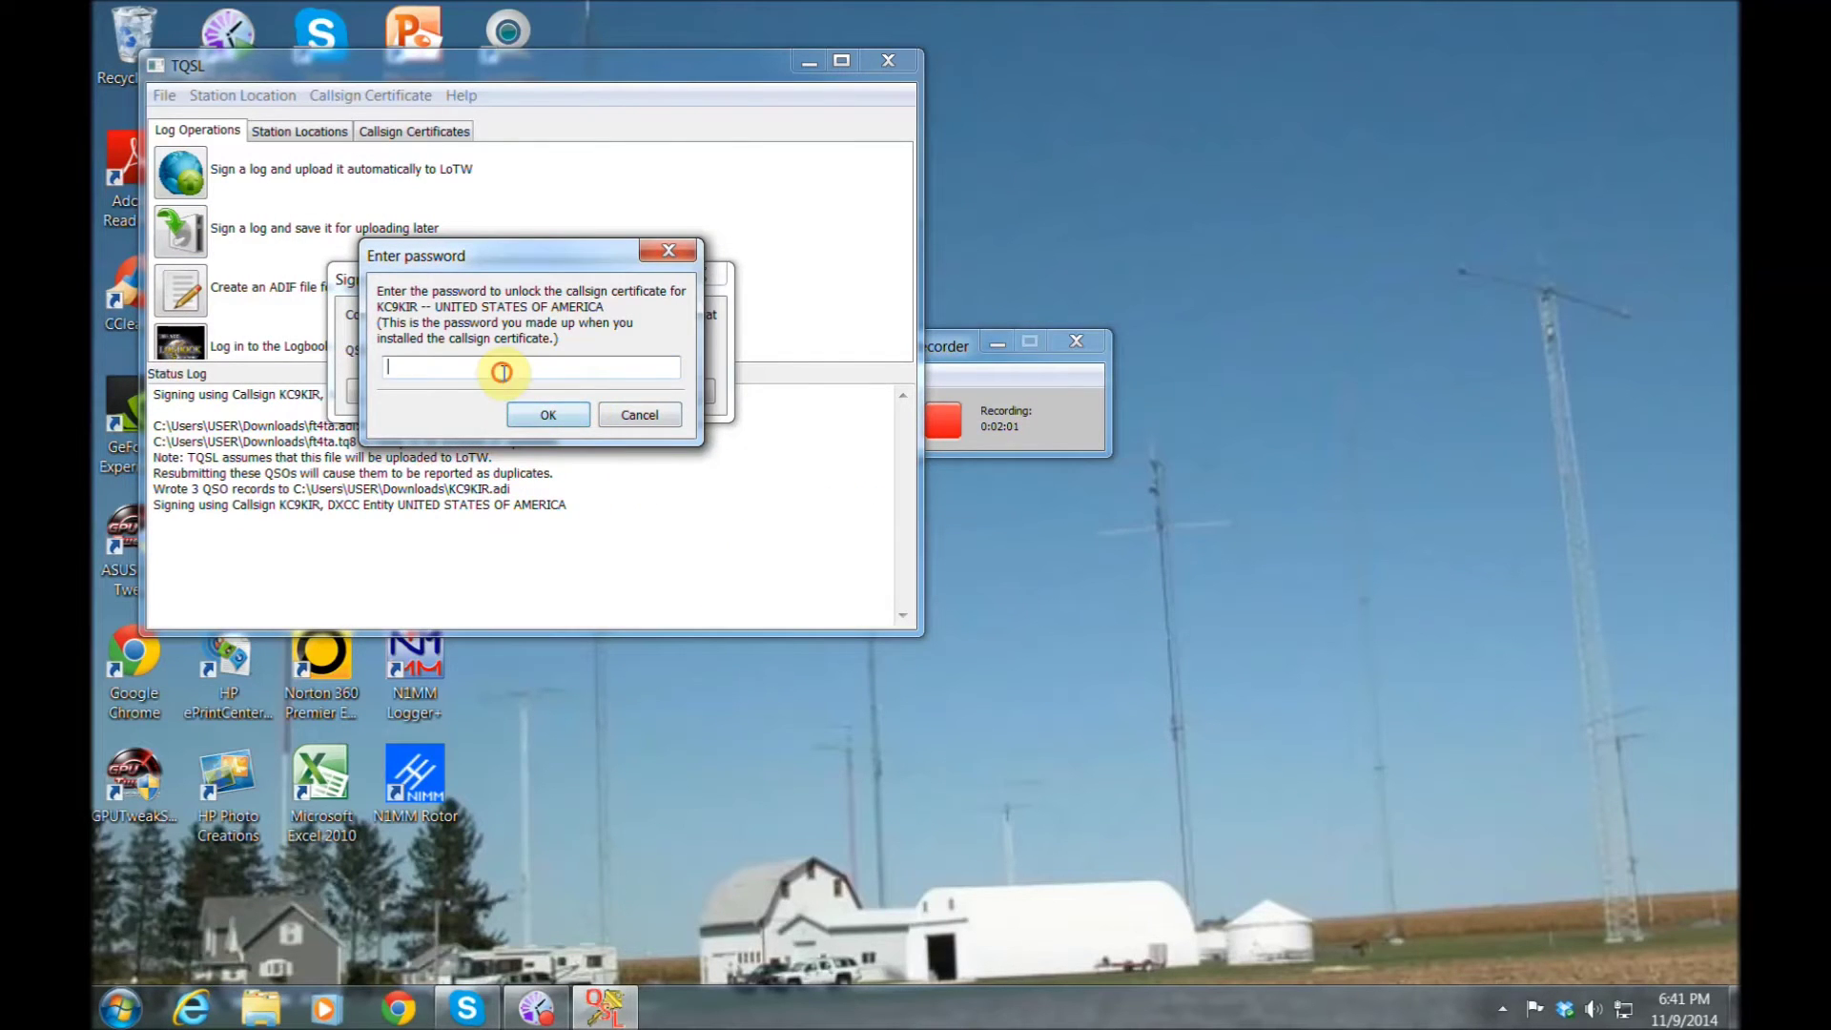
text(••)
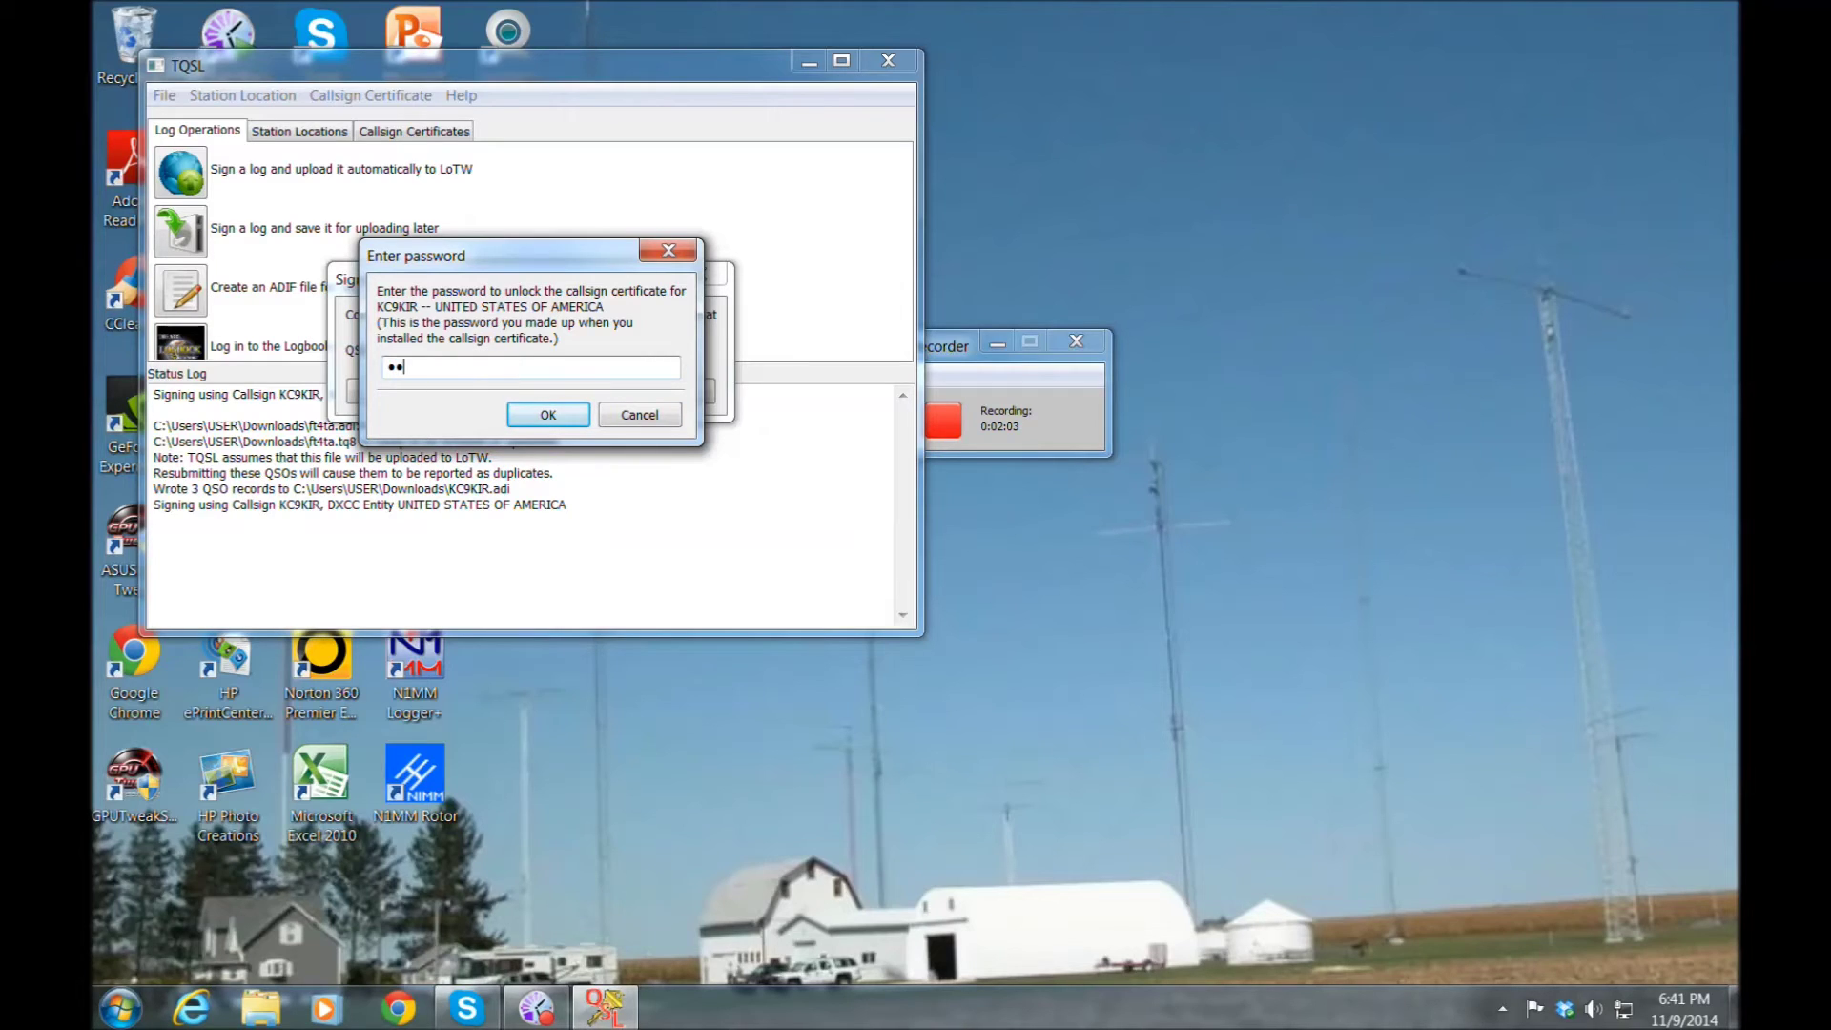
text(••••••••)
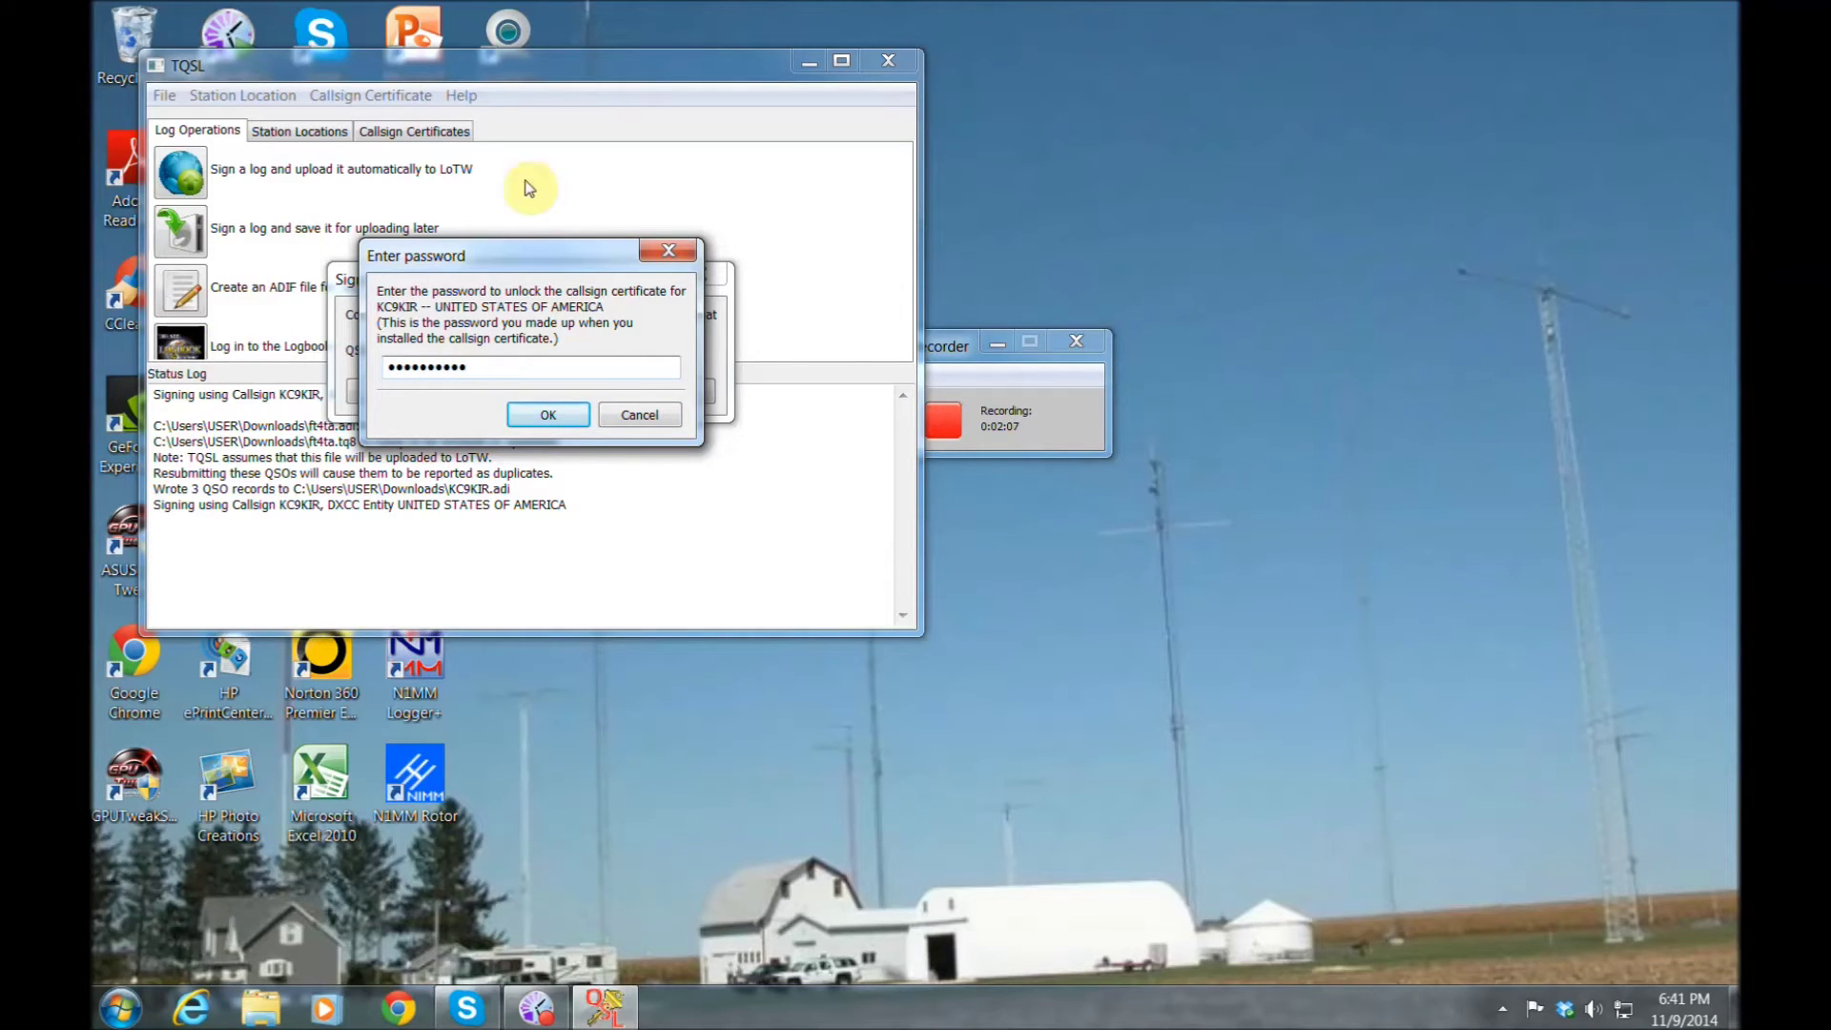
click(534, 414)
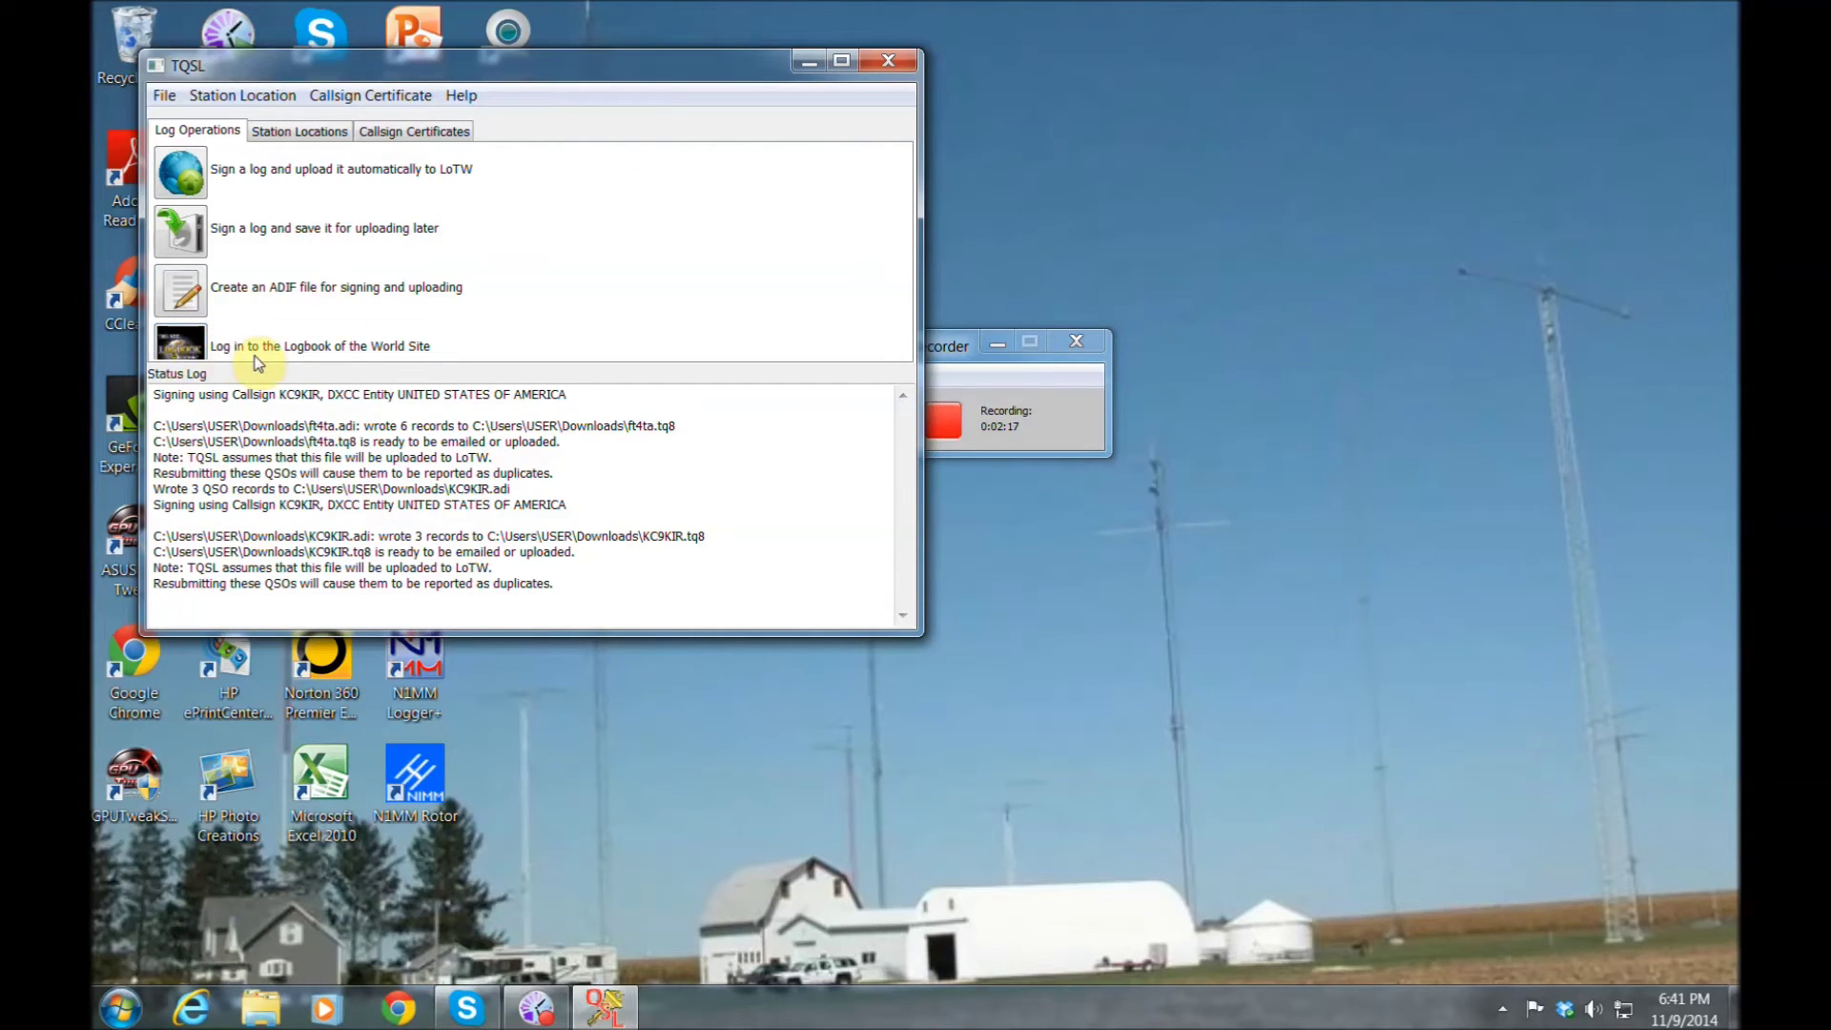
- Log on to LoTW, choose the signed .tq8 on Upload File, then return to log-on
click(174, 344)
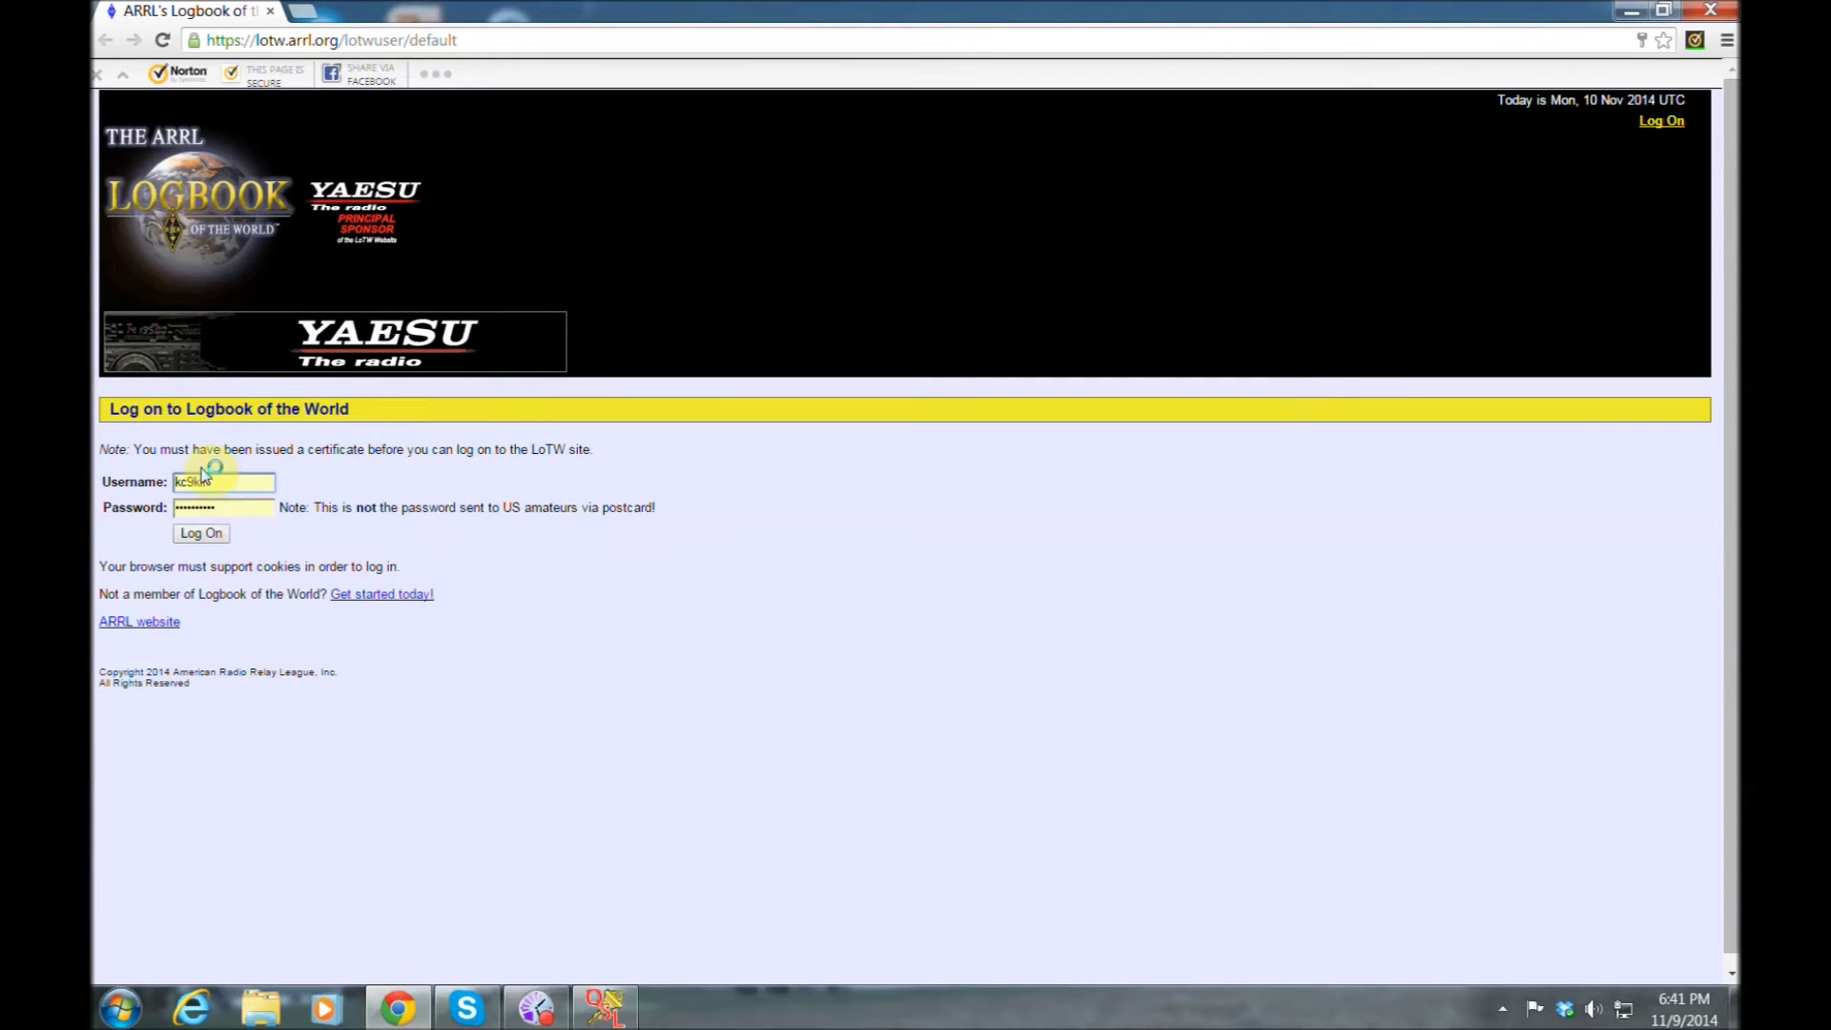
click(209, 535)
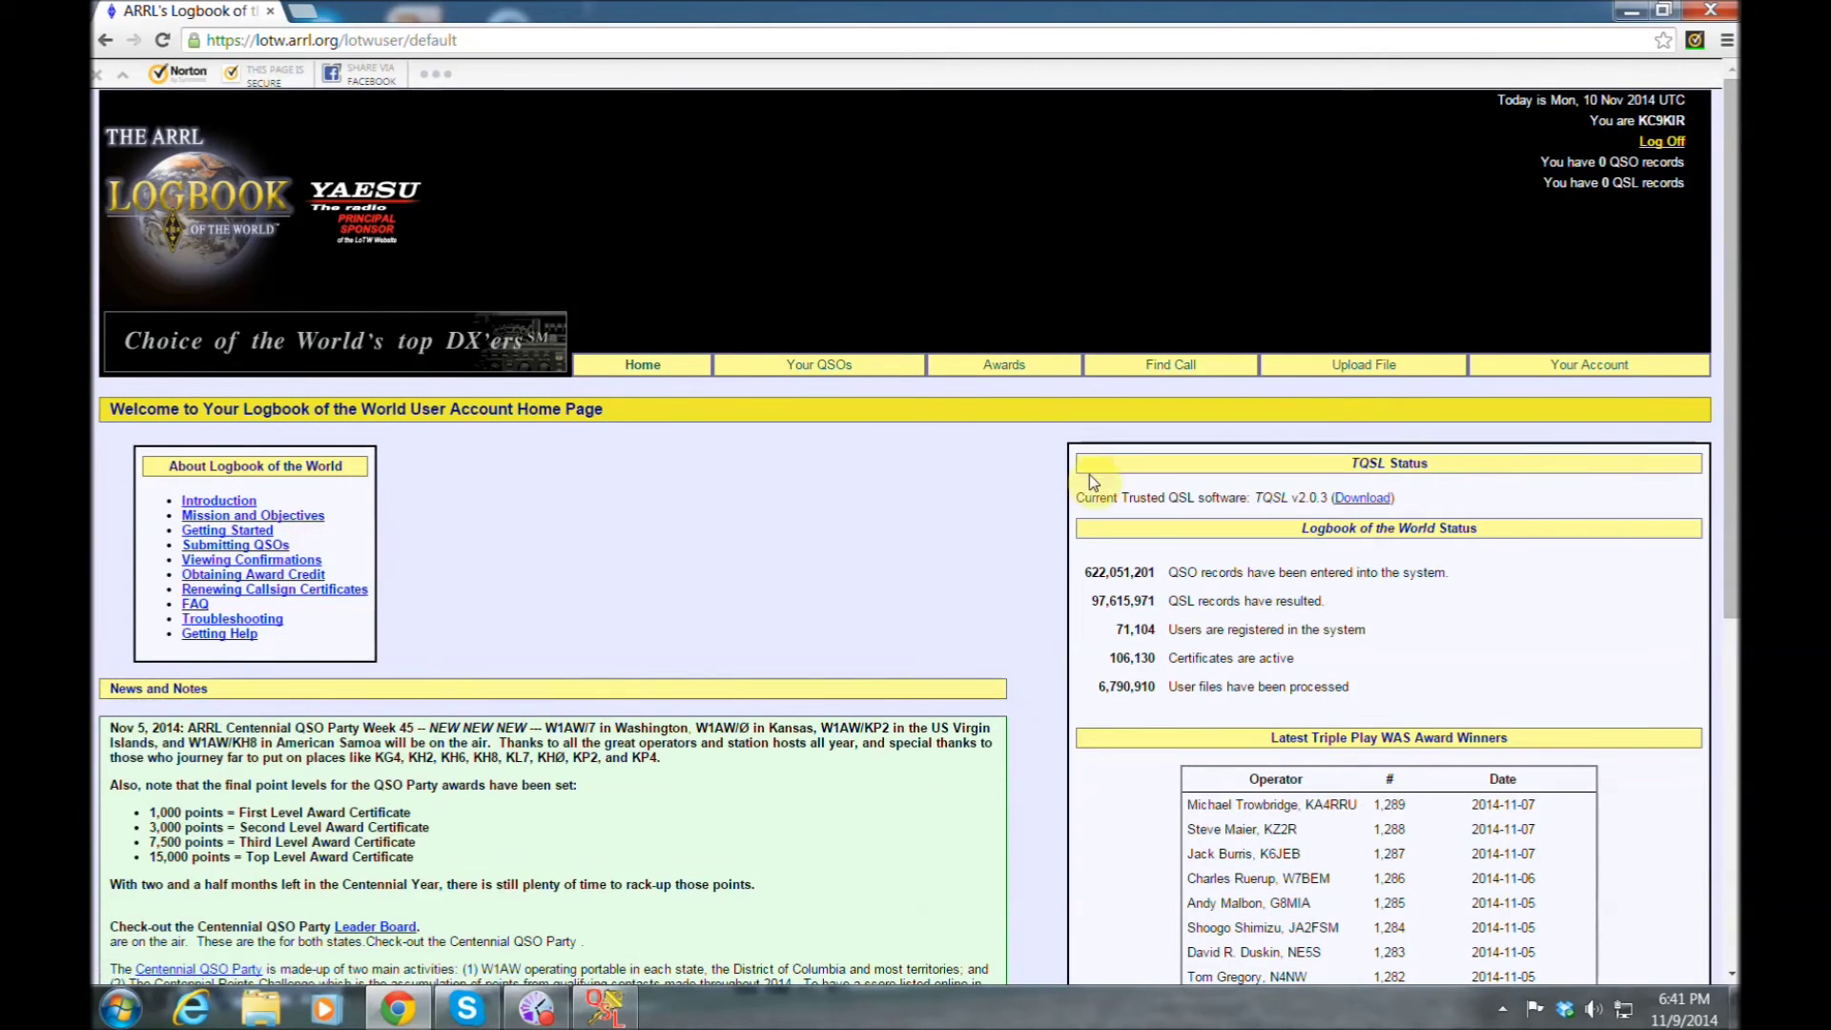
click(1364, 362)
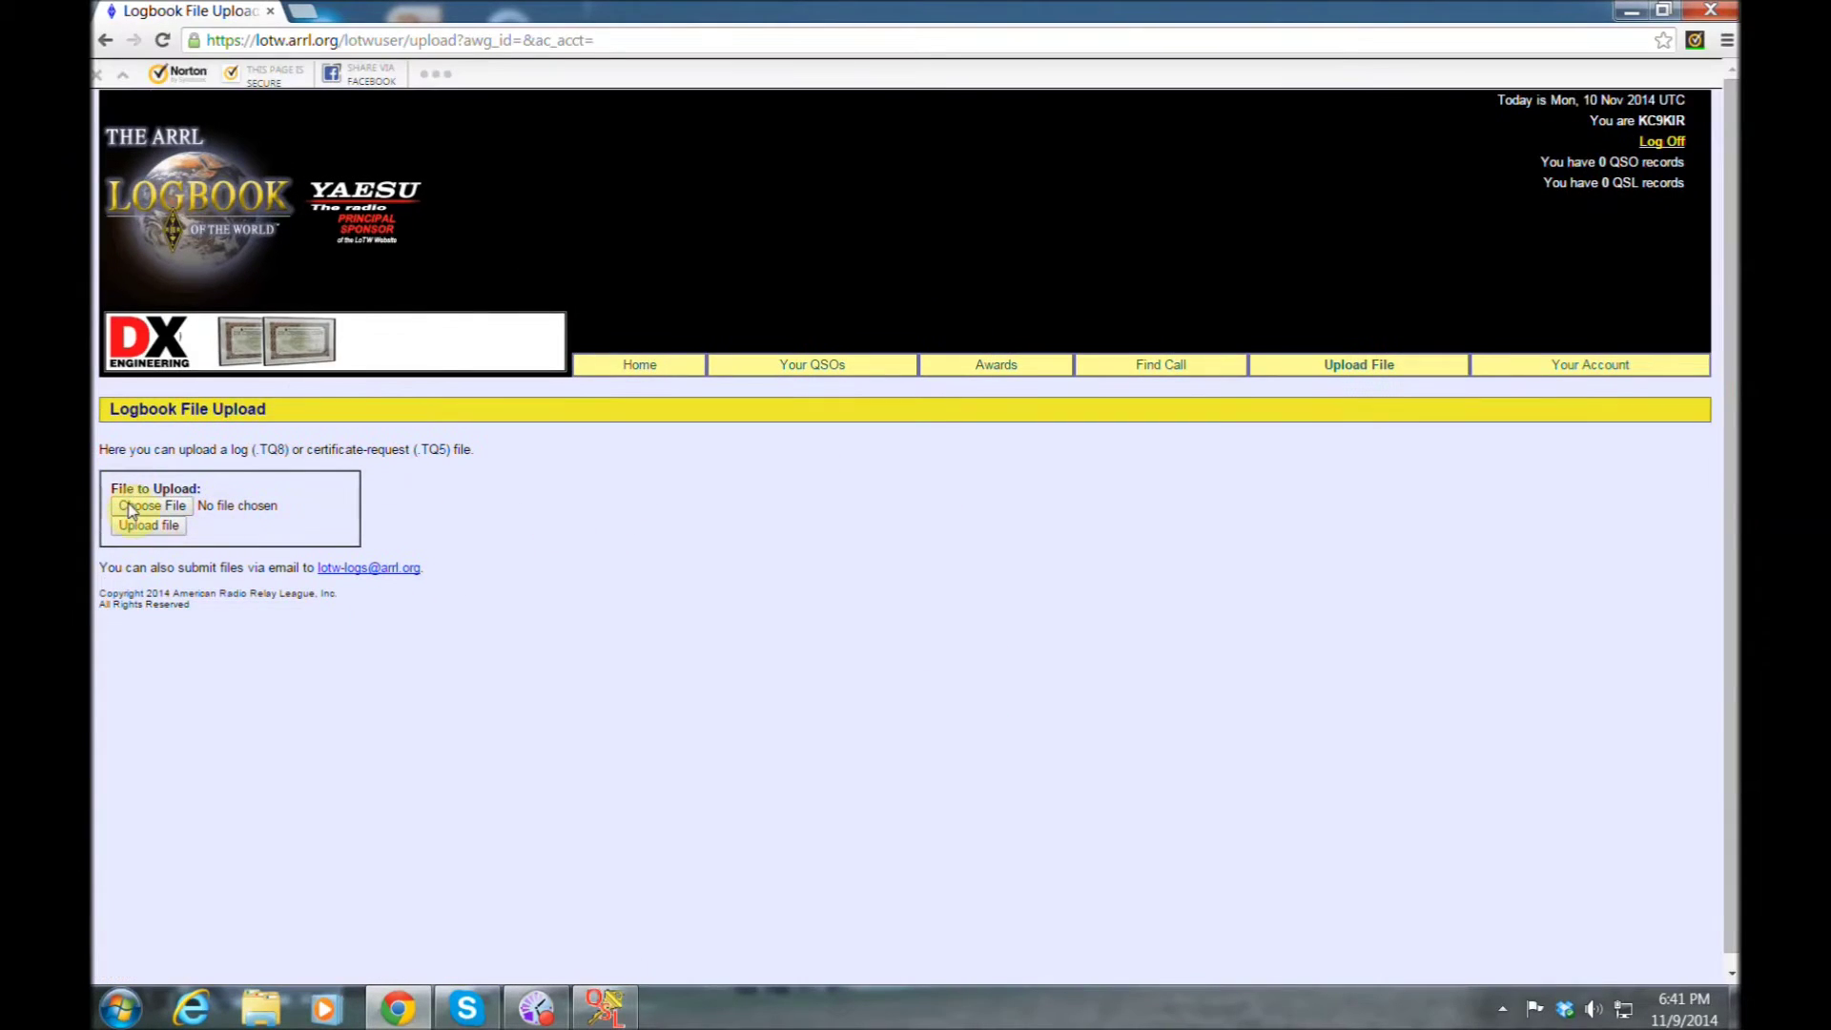
click(133, 506)
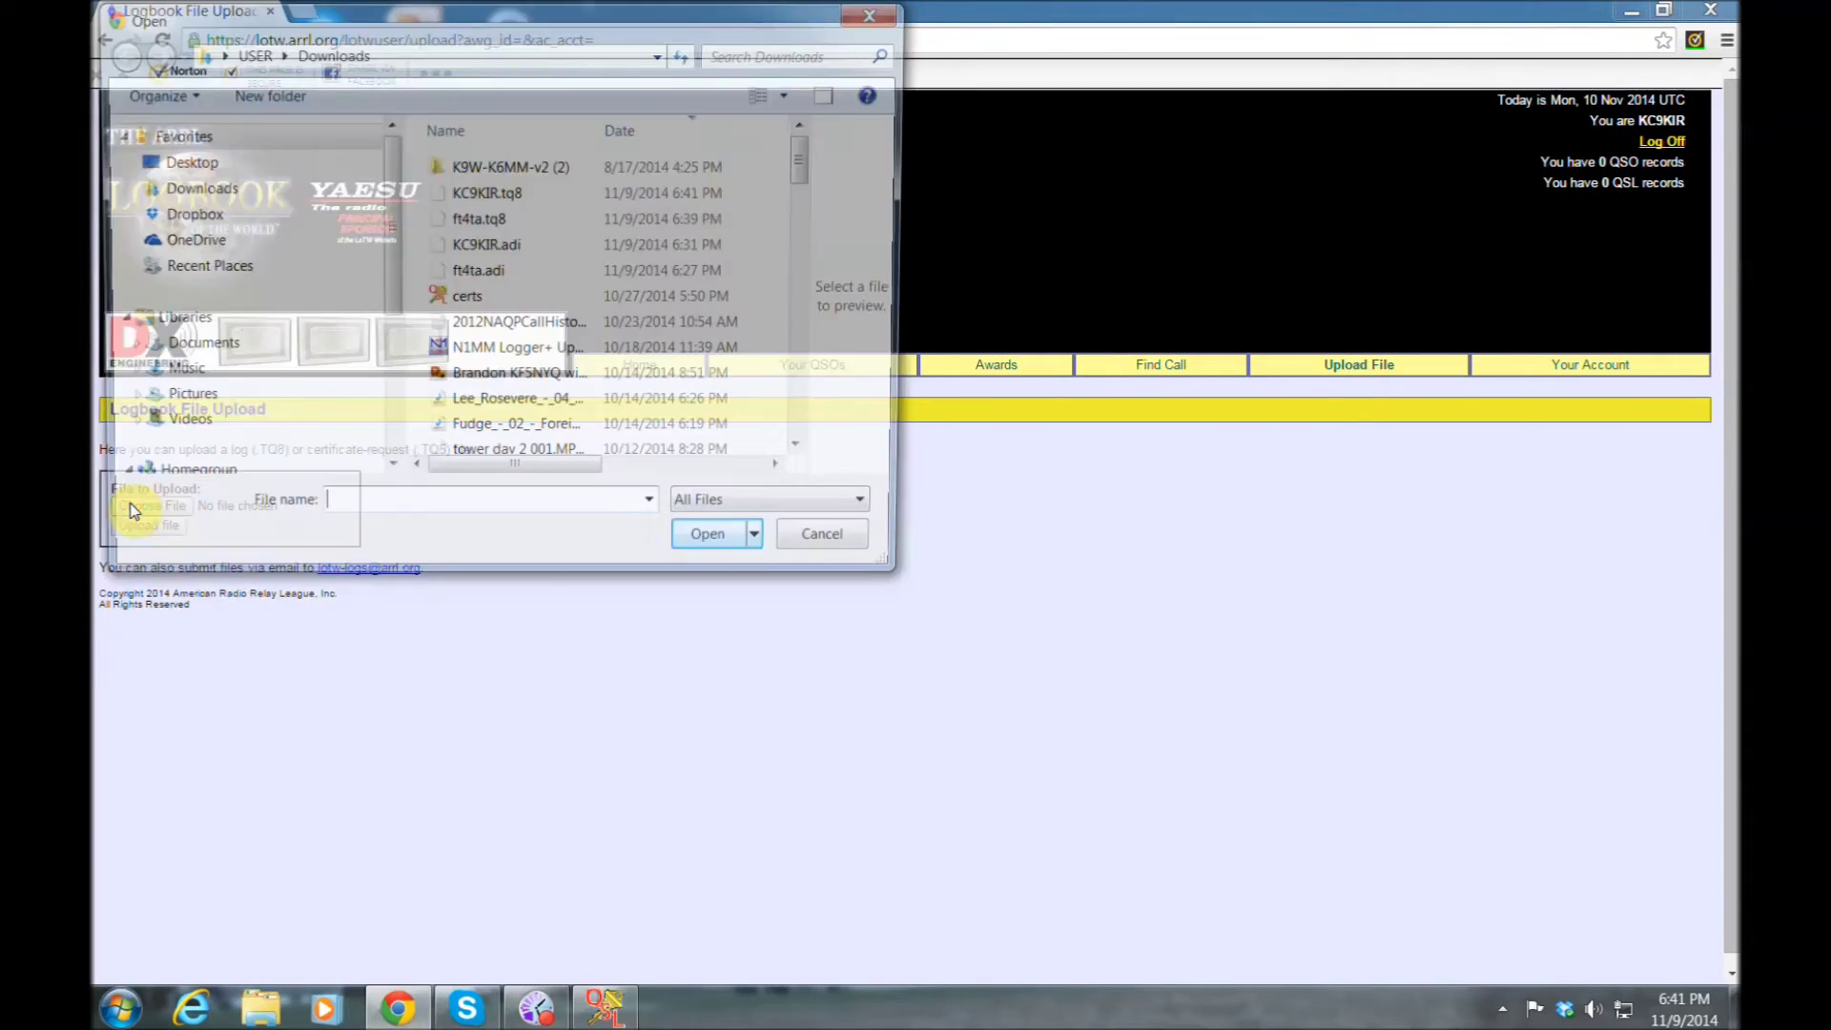
click(494, 196)
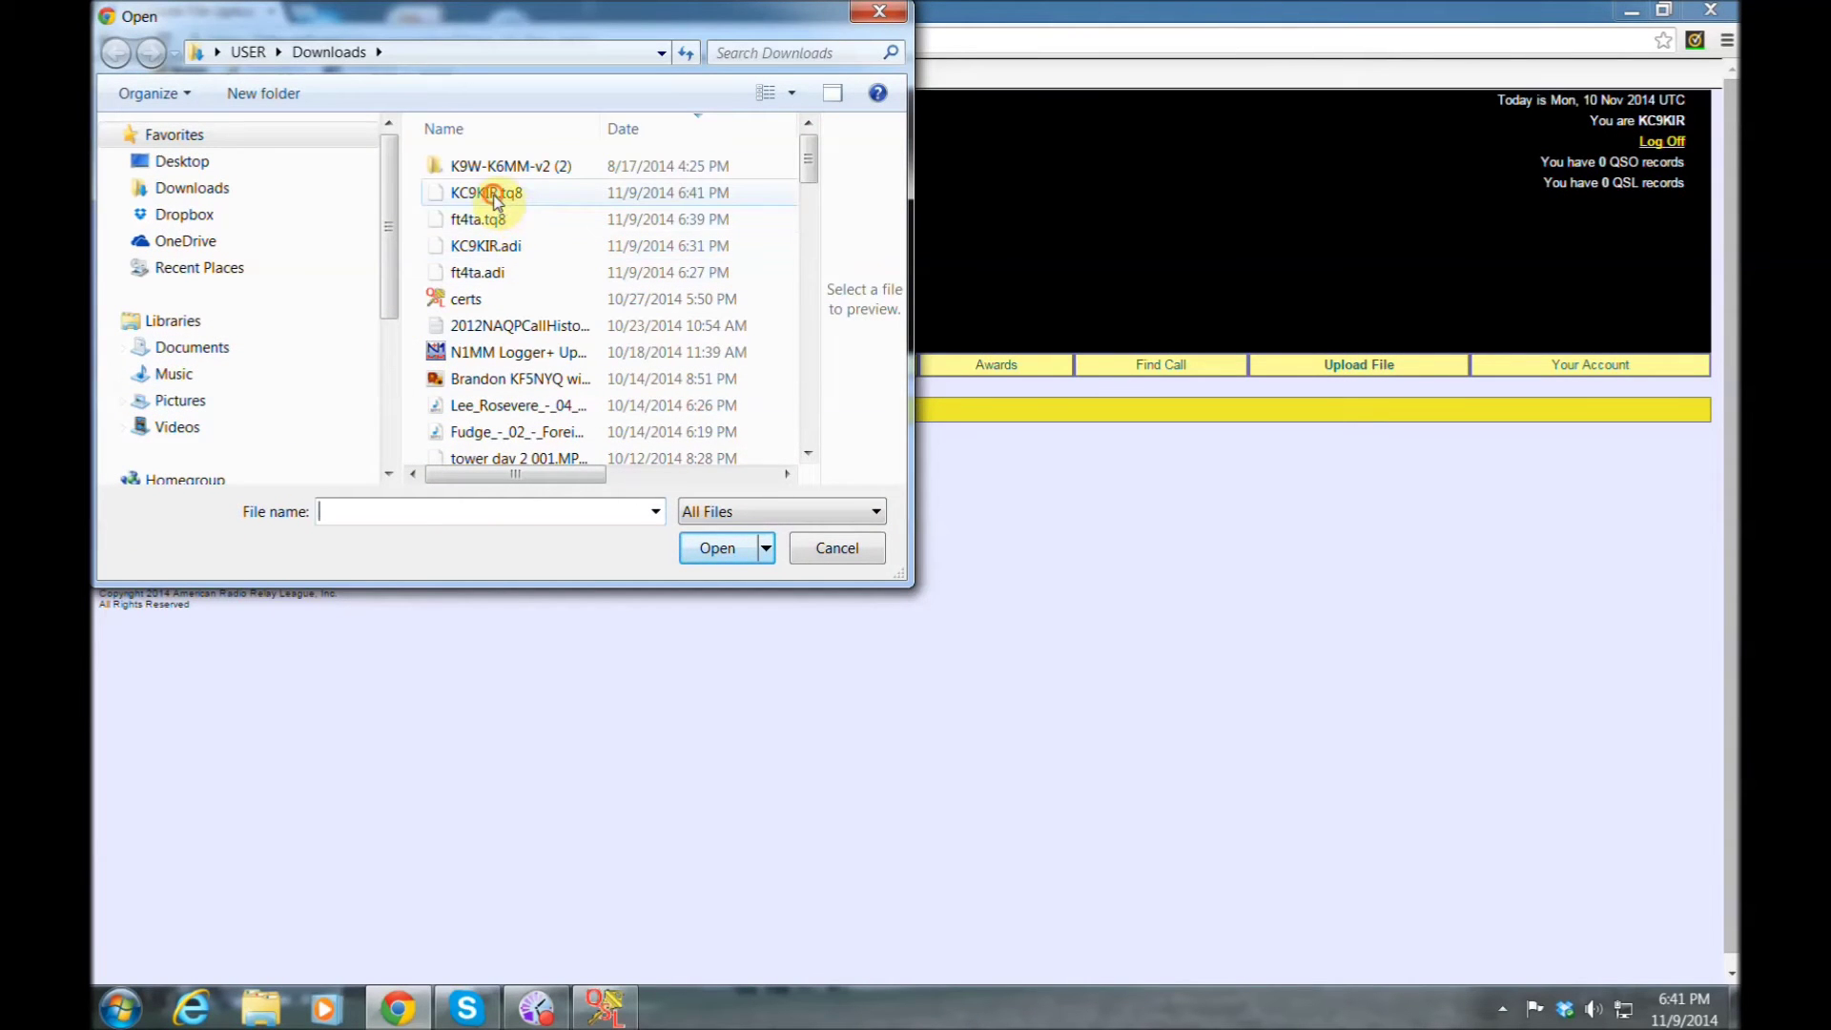
click(717, 550)
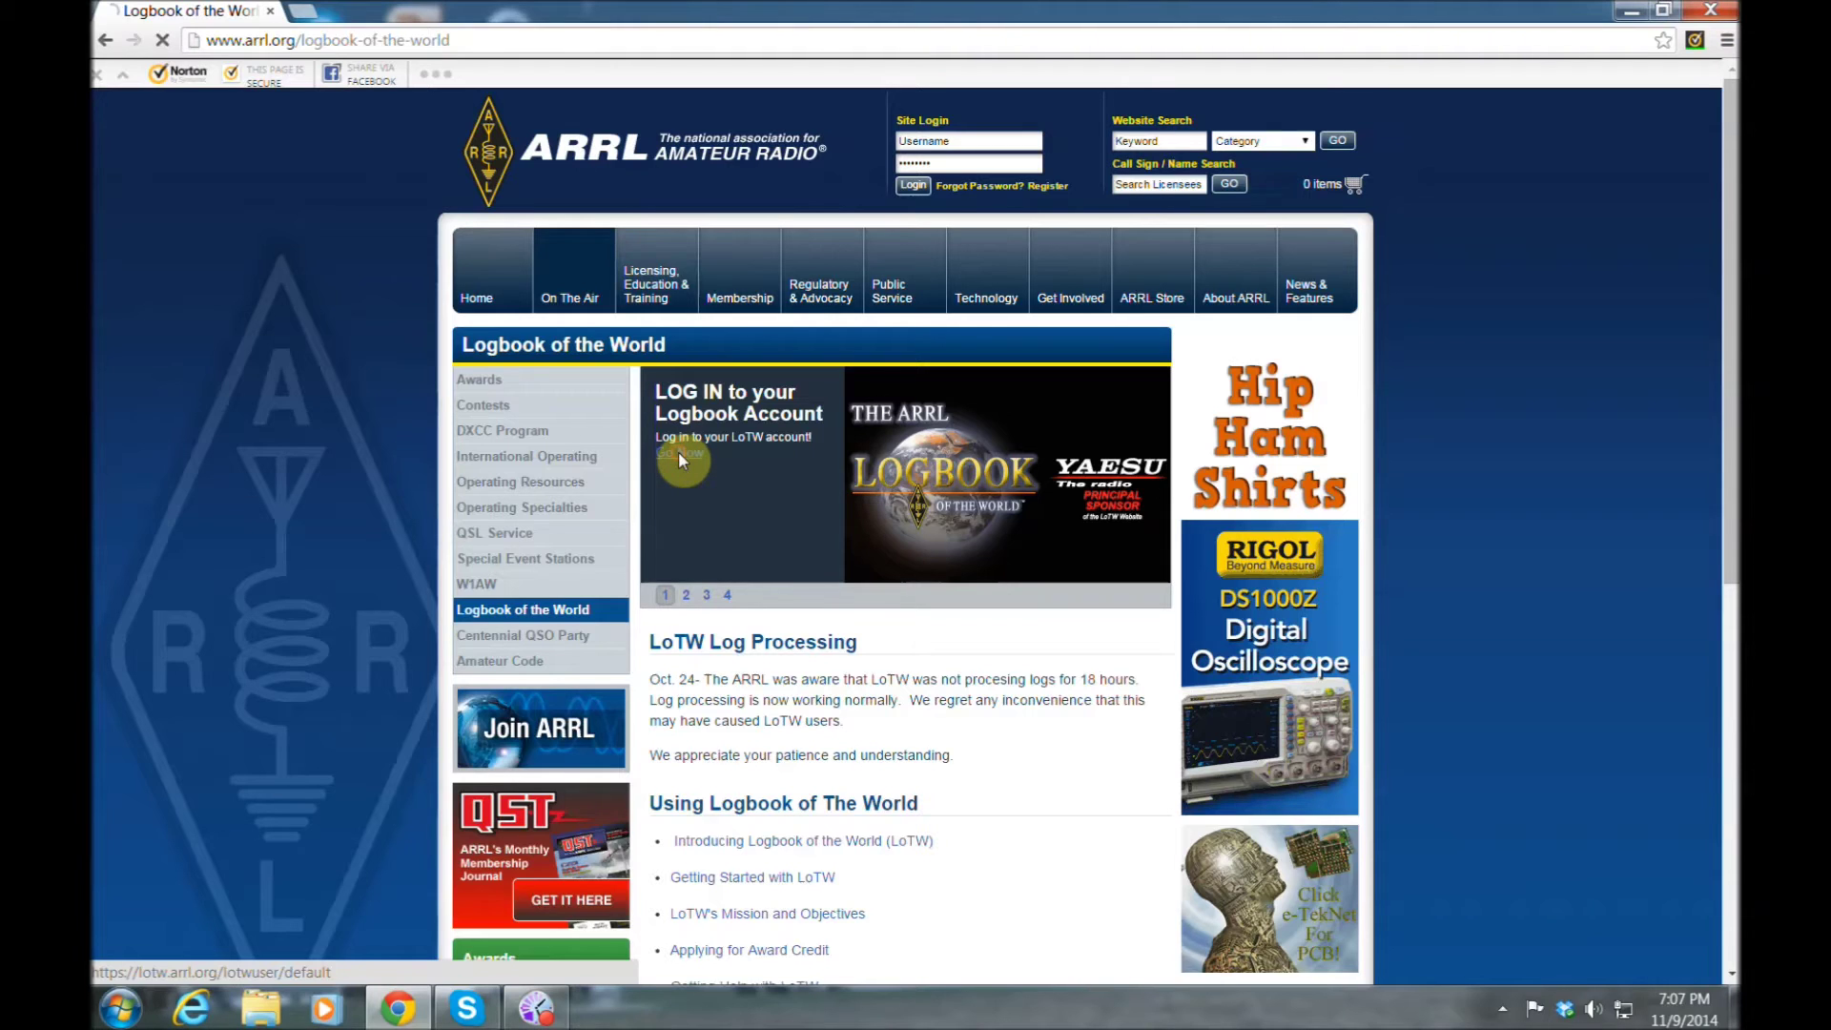
click(678, 450)
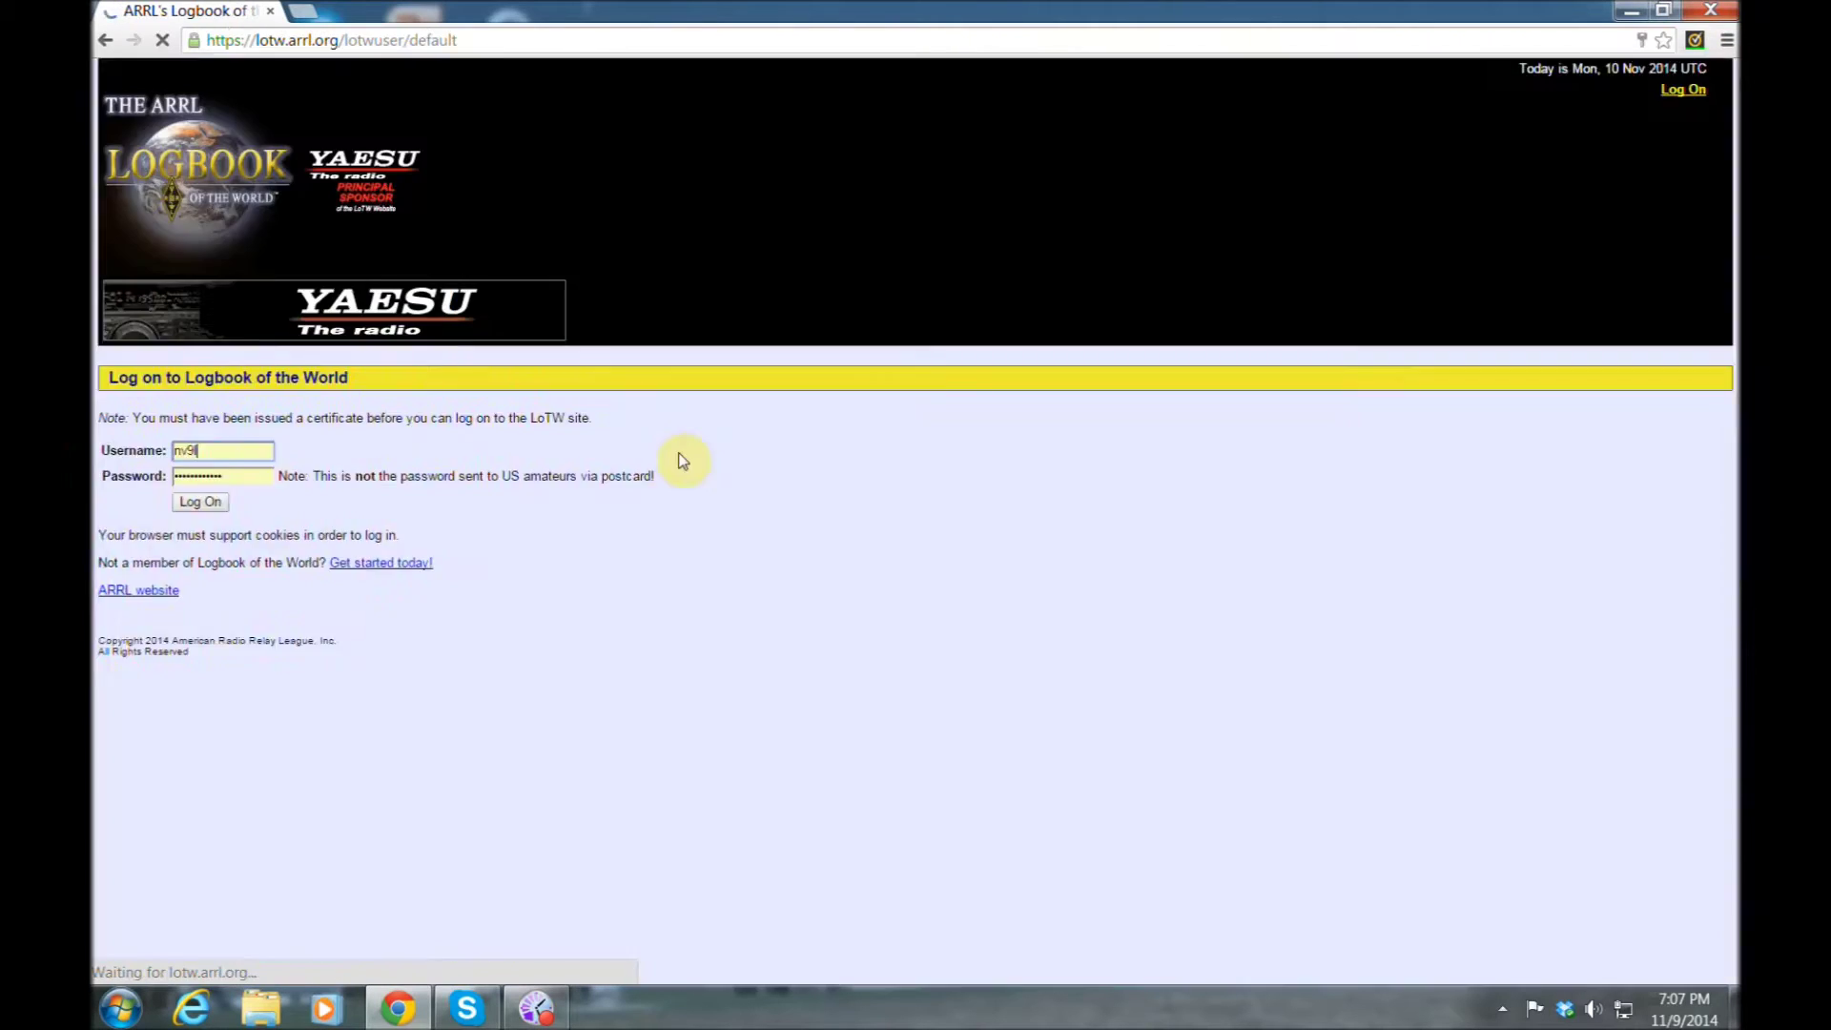
- Log on to the second account and view its DXCC and WAS award accounts
click(205, 534)
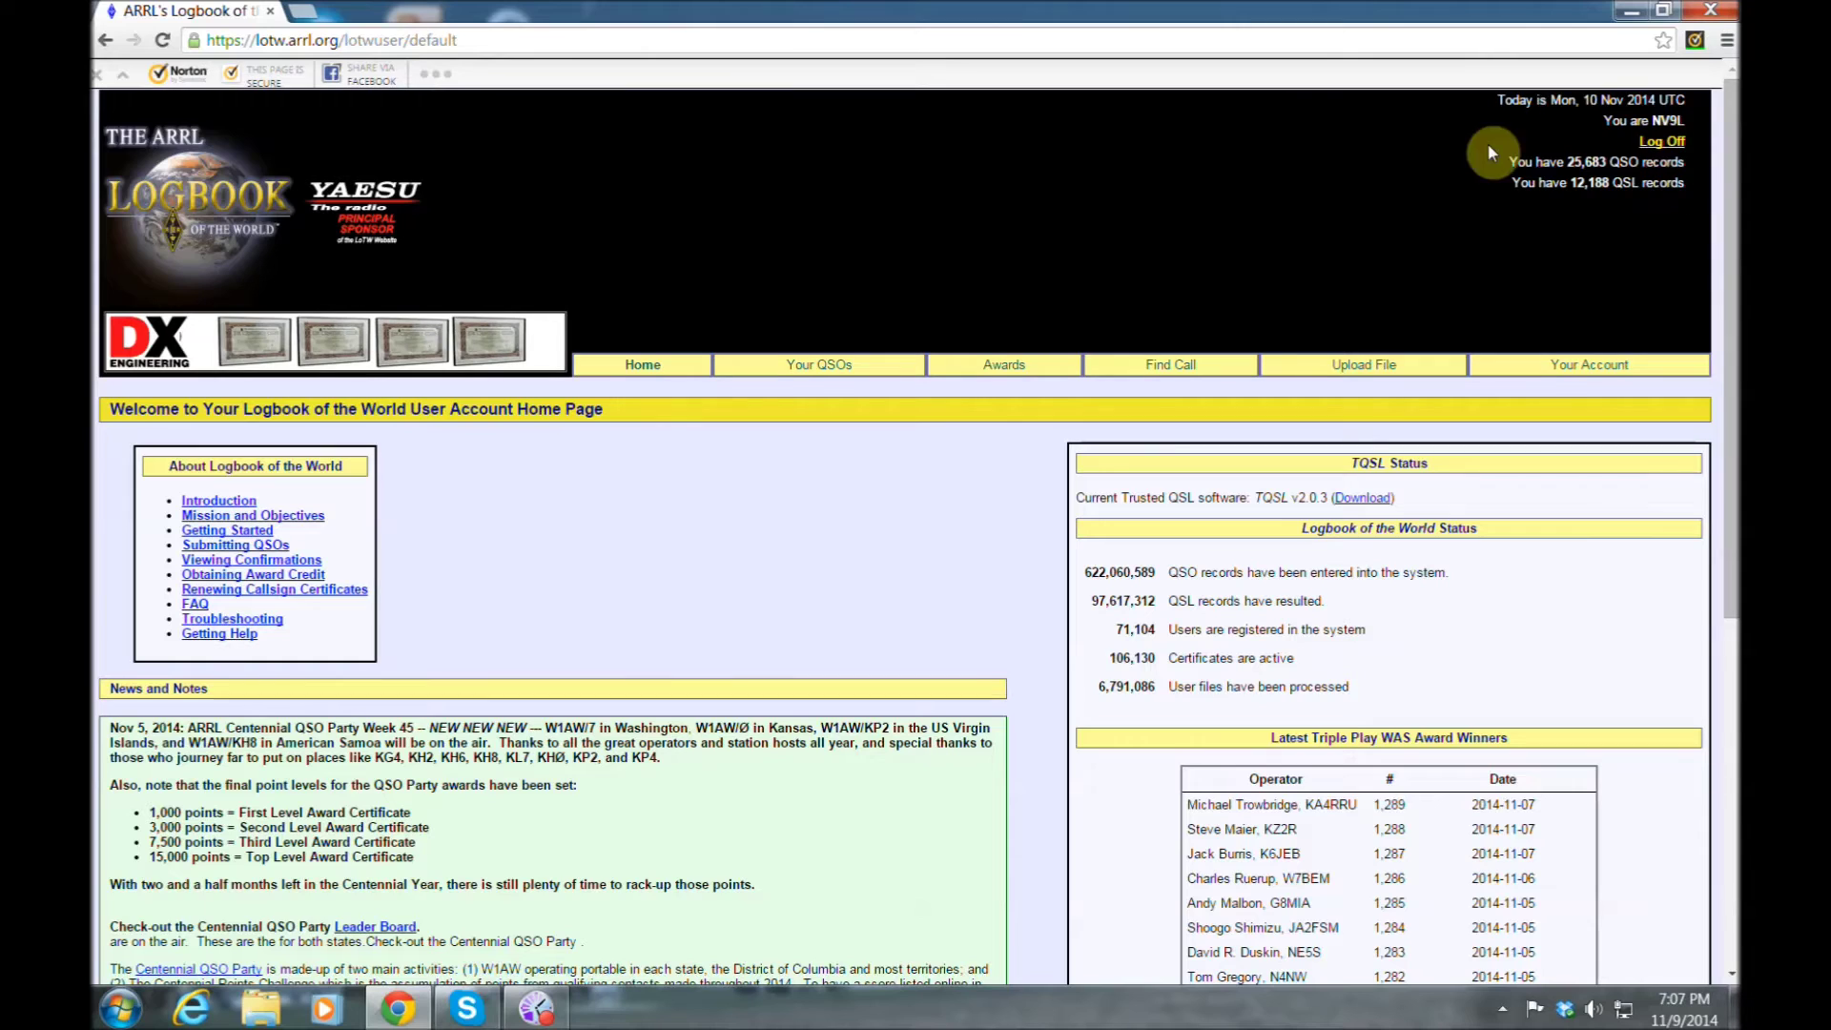
click(1011, 372)
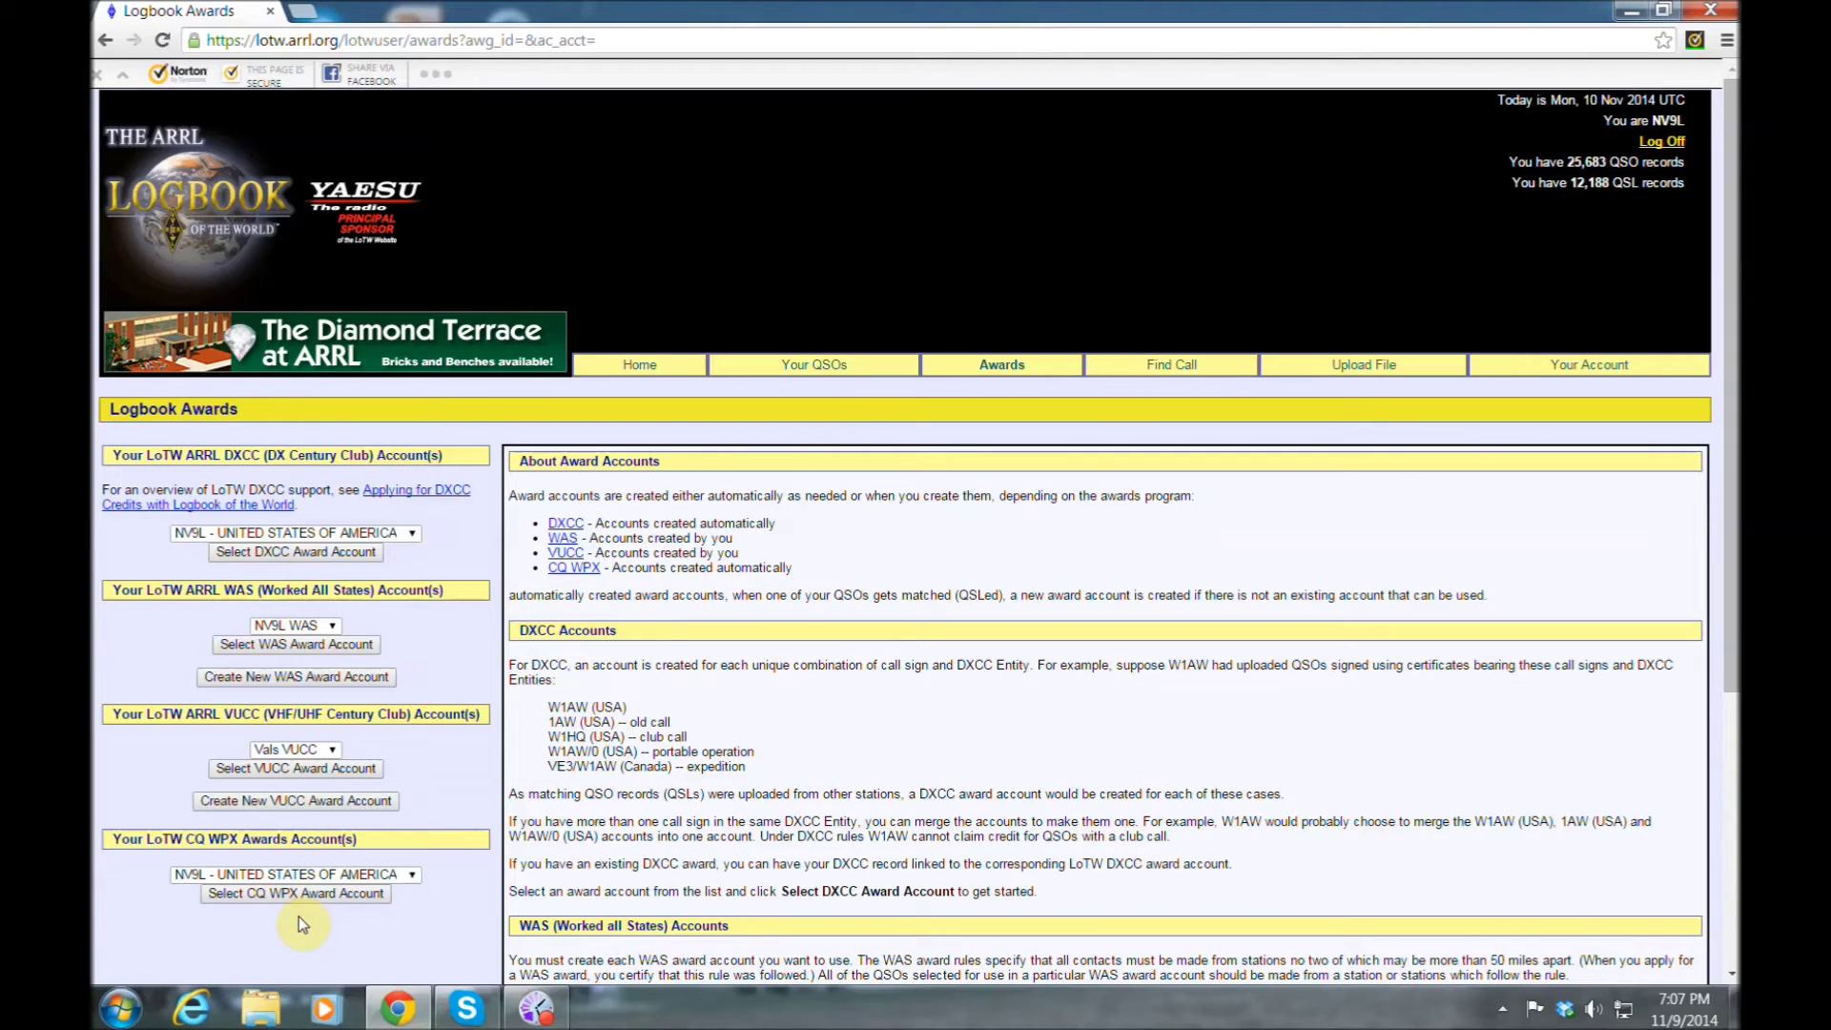
click(247, 555)
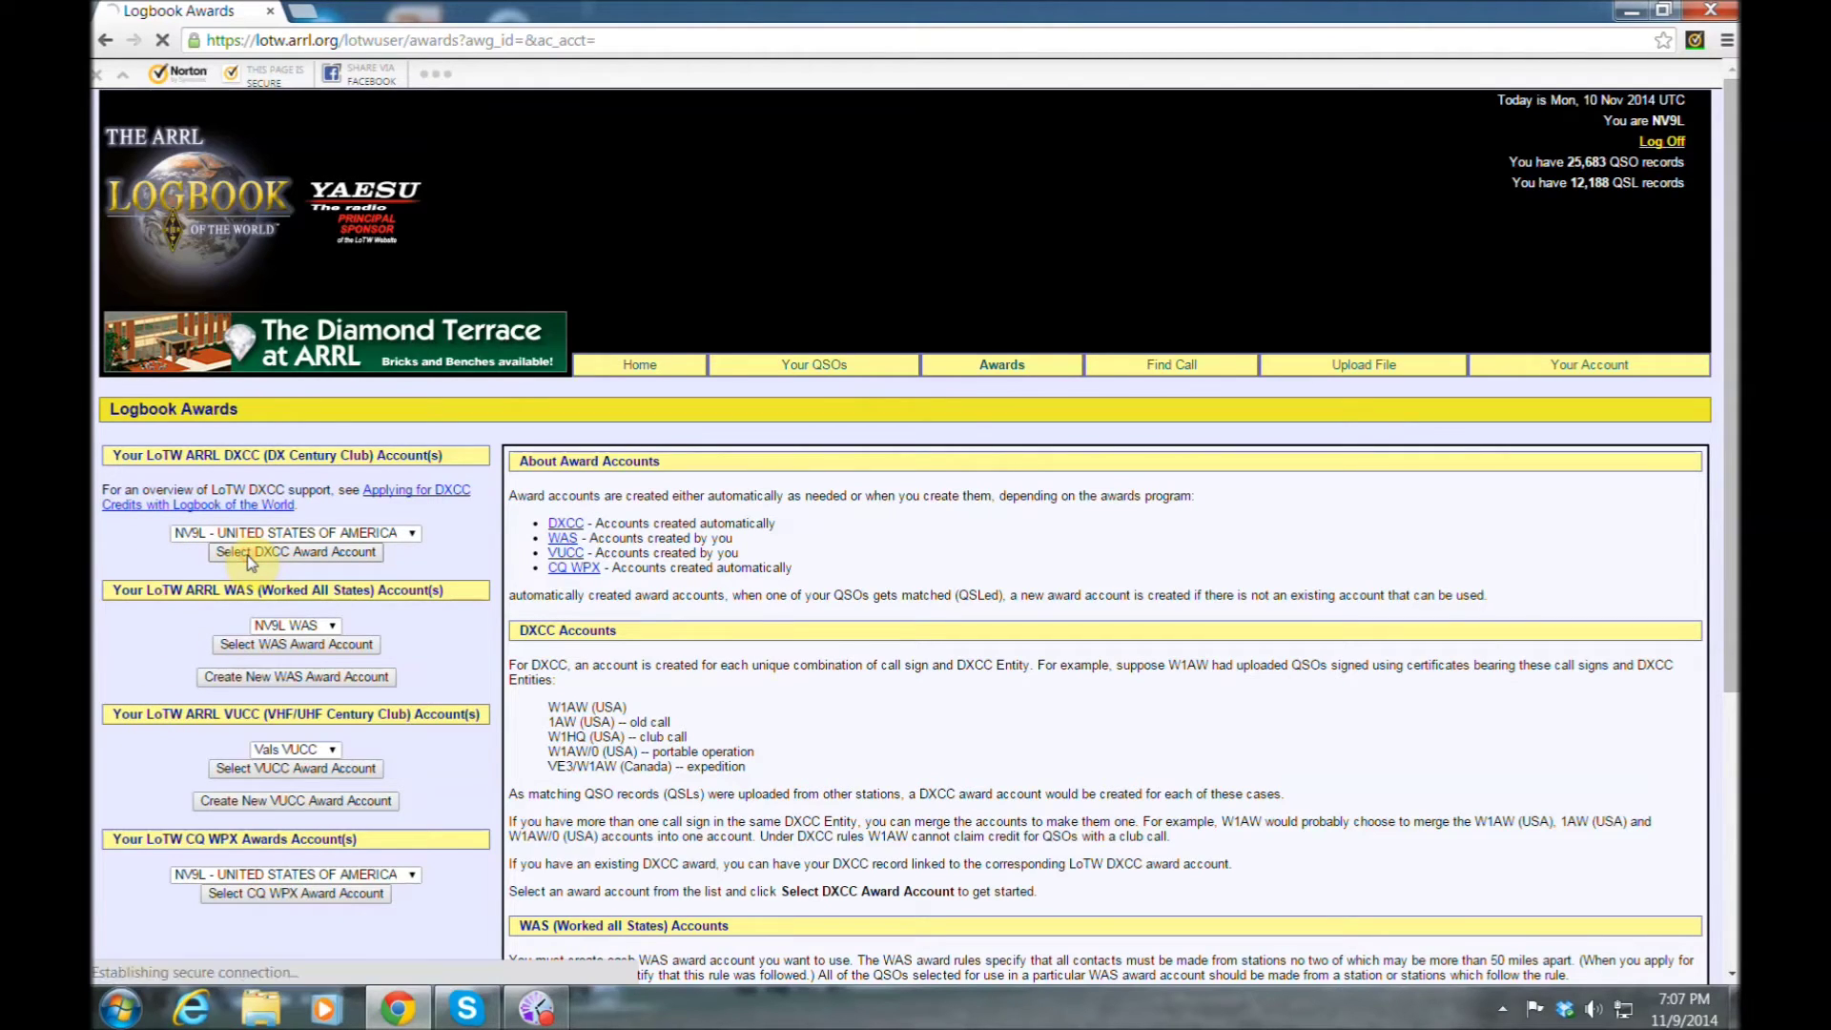
click(315, 646)
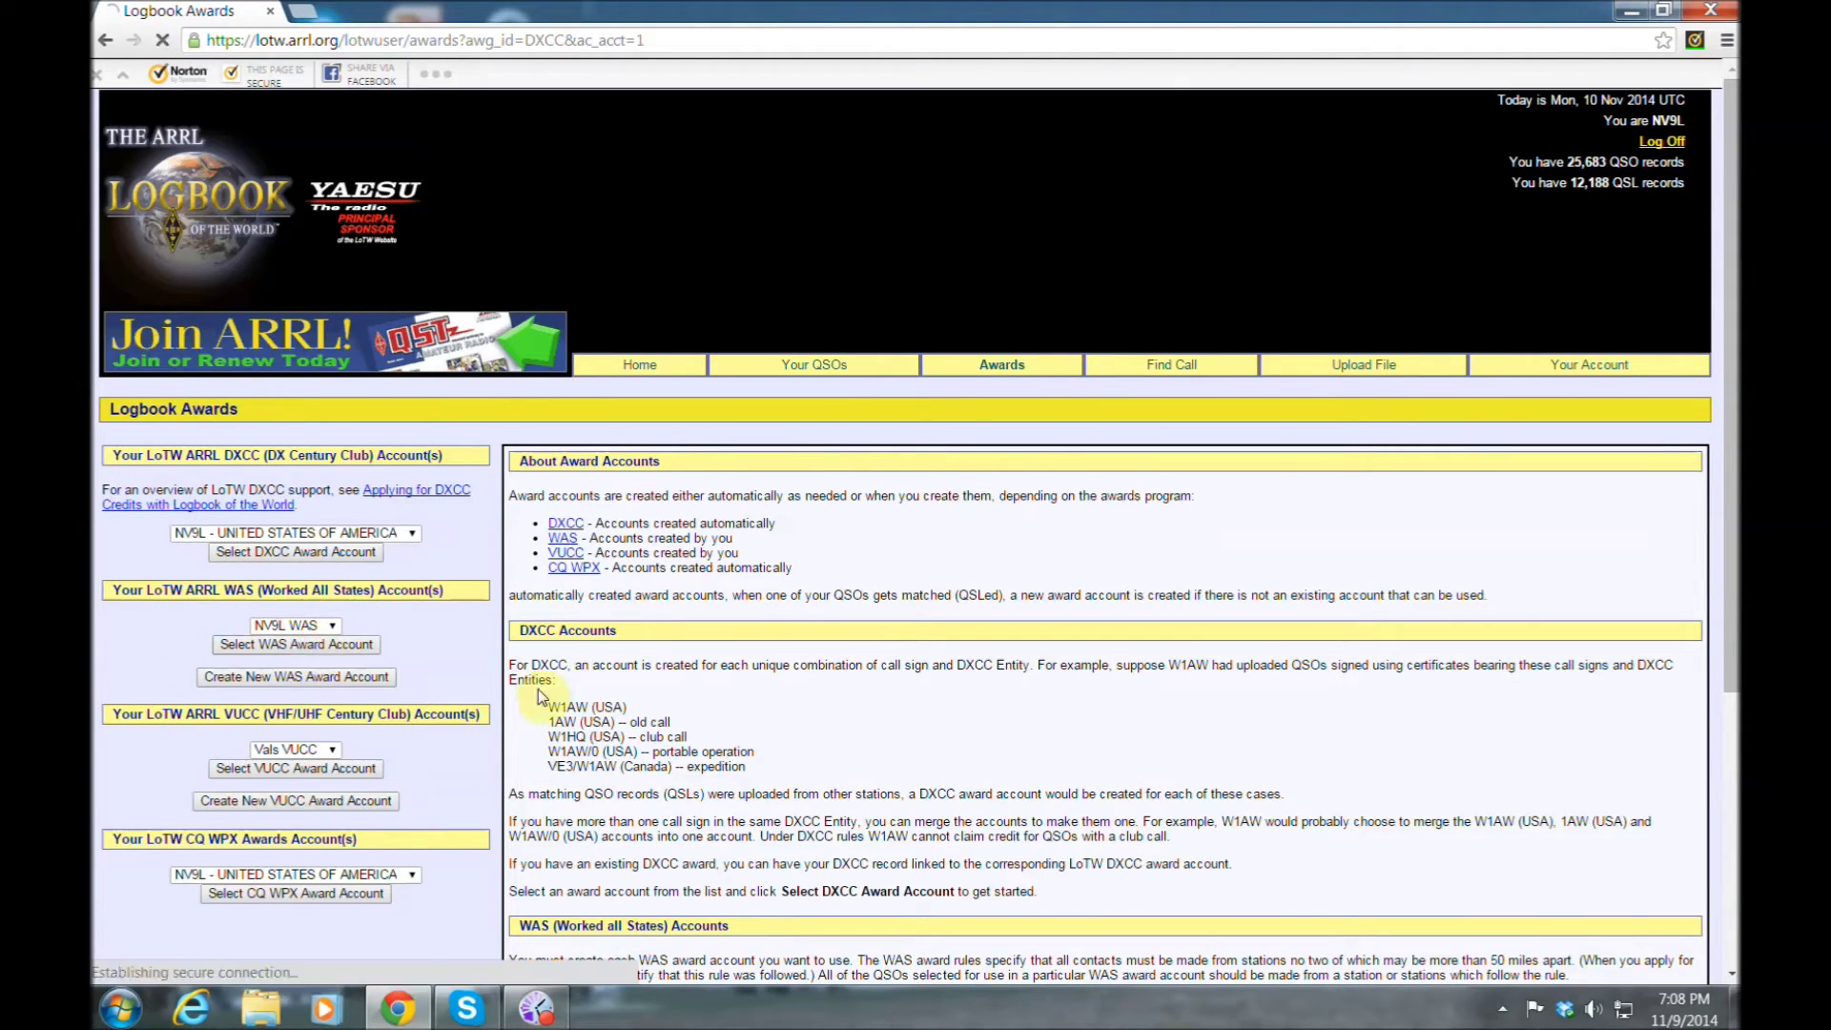